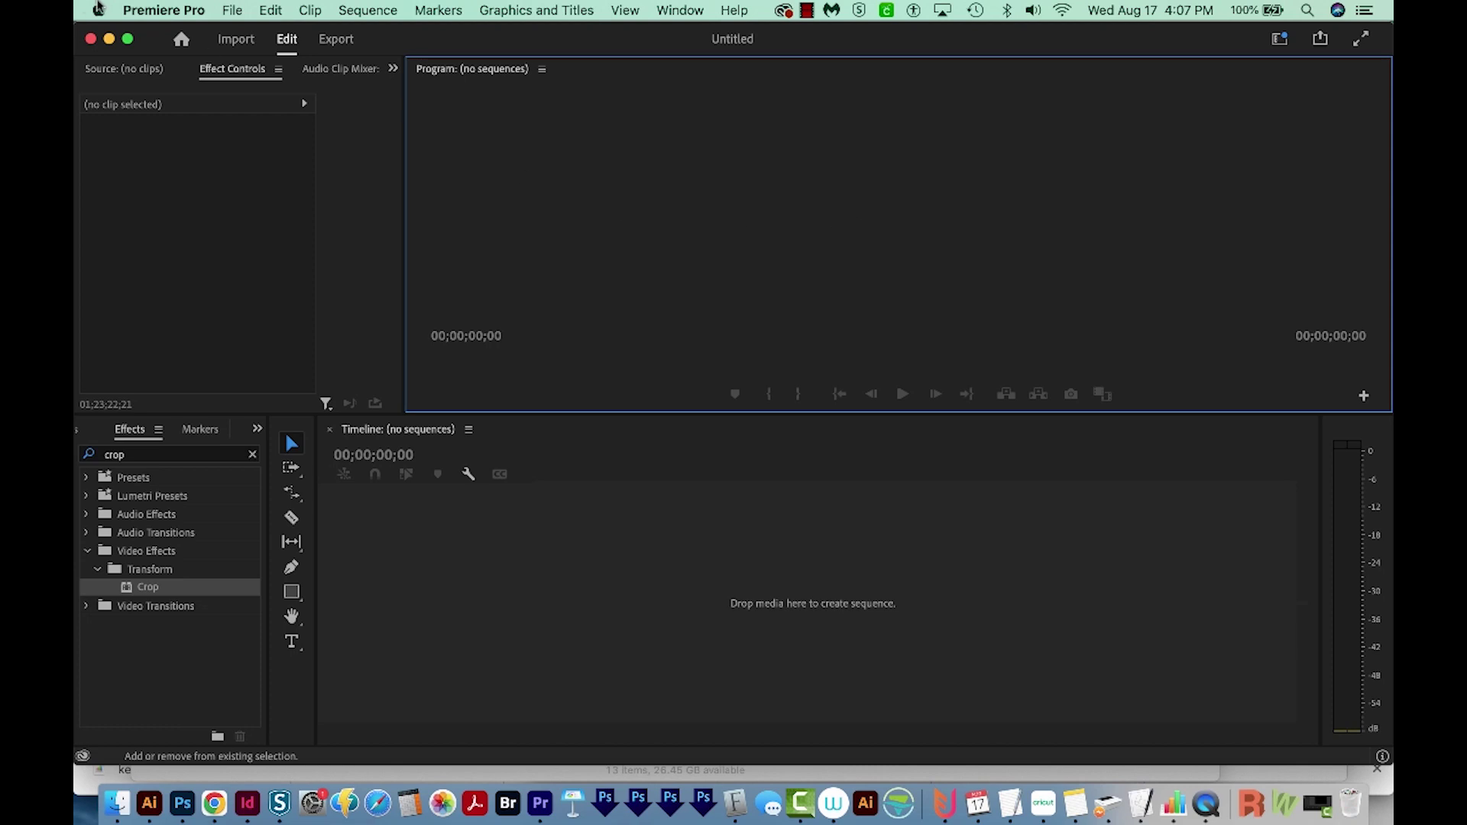
In Preferences > Media Cache, delete the unused media cache files and confirm with OK
{"action": "left_click", "coordinate": [153, 10]}
{"action": "mouse_move", "coordinate": [164, 92]}
{"action": "mouse_move", "coordinate": [219, 65]}
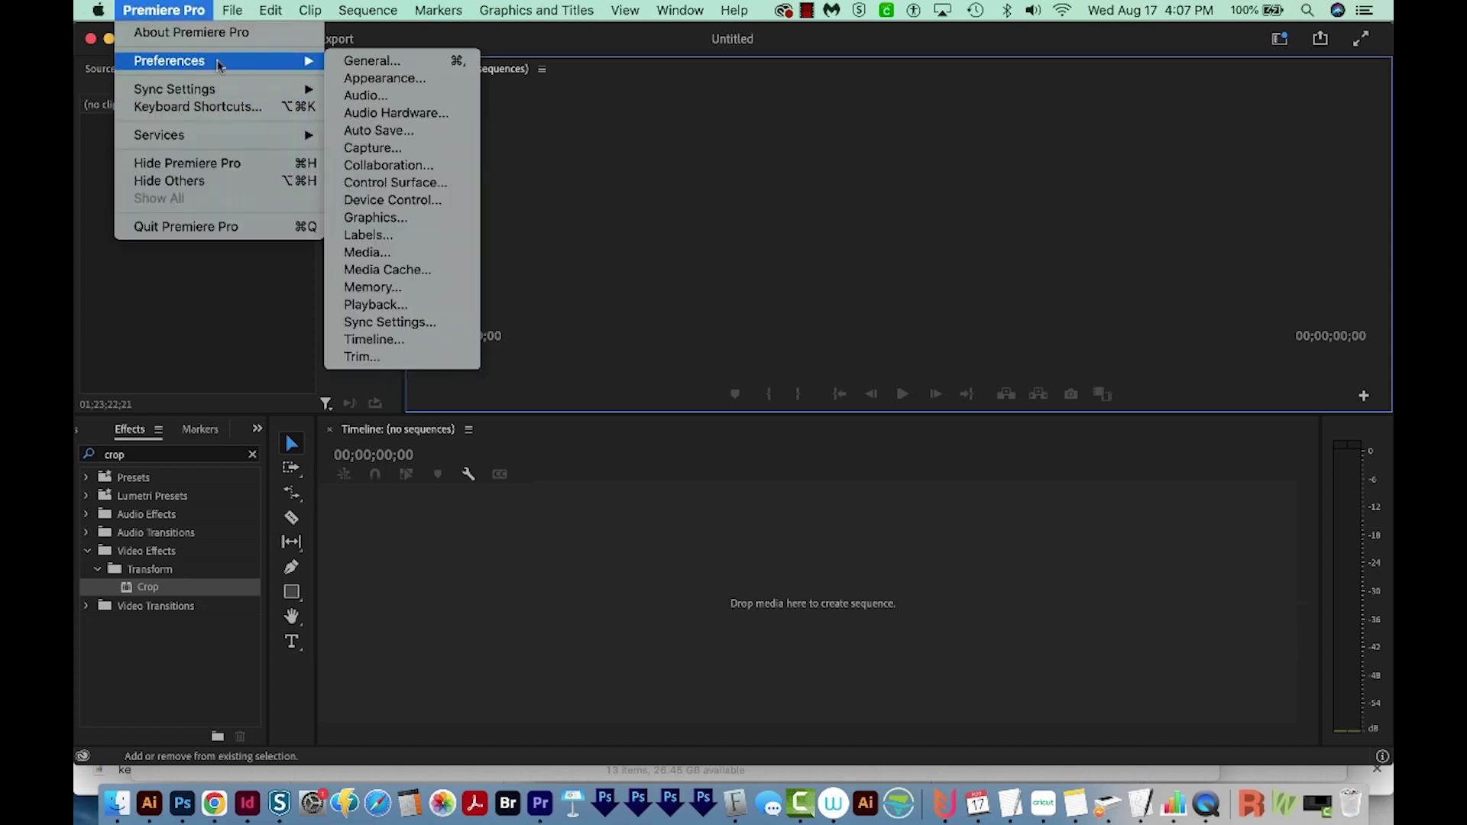
{"action": "left_click", "coordinate": [404, 271]}
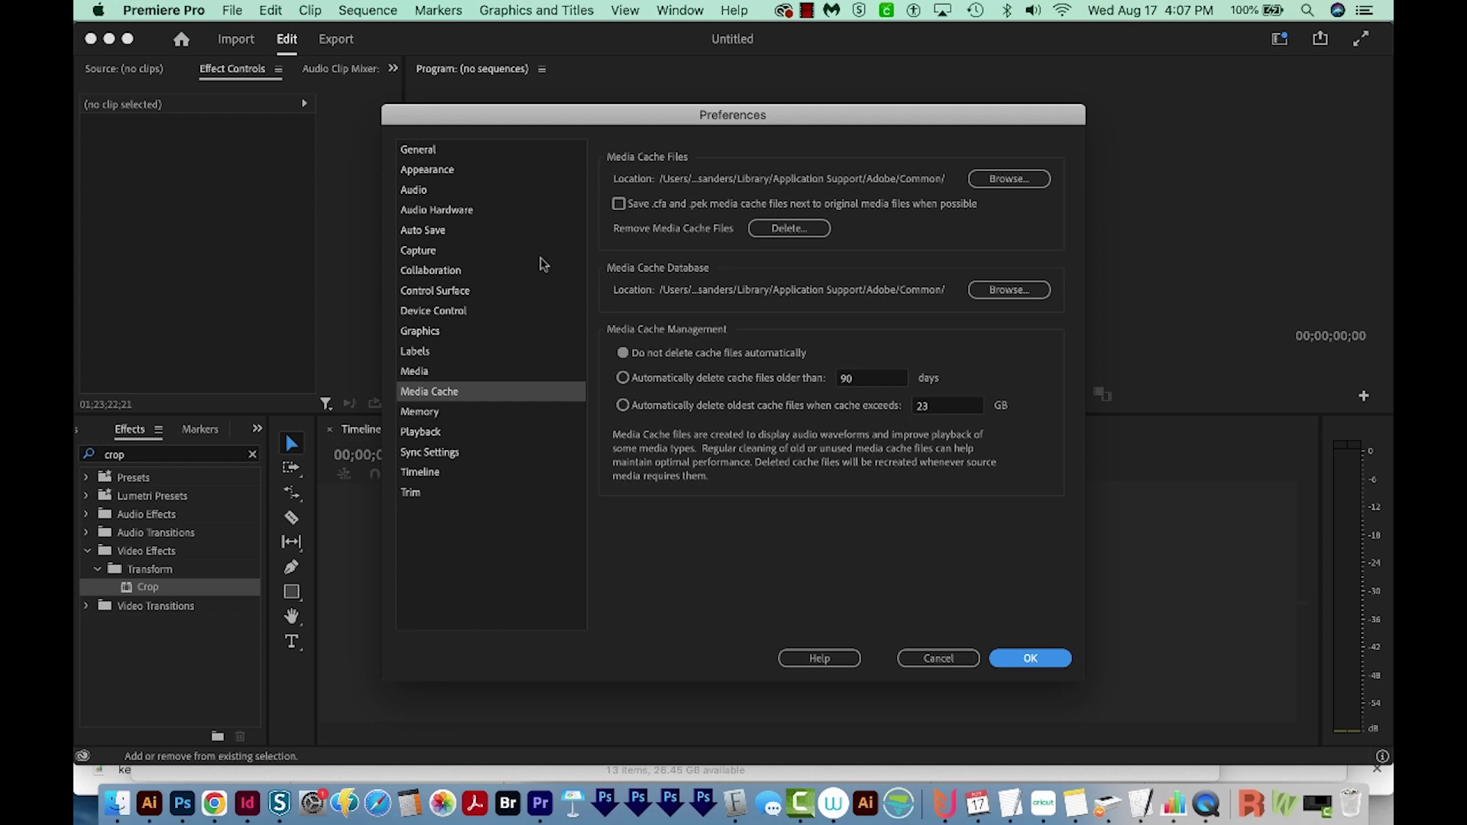
{"action": "left_click", "coordinate": [795, 233]}
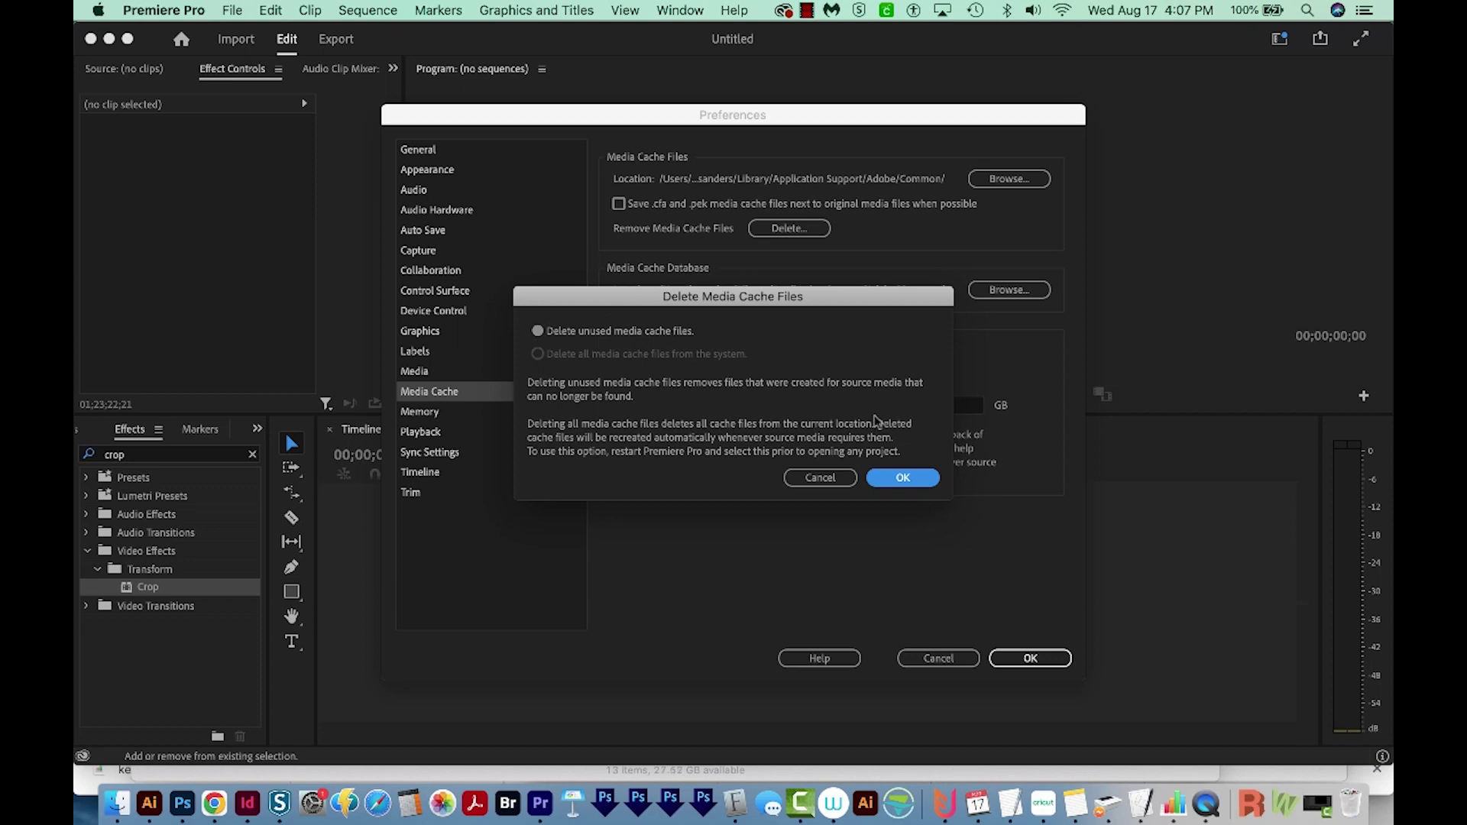
{"action": "left_click", "coordinate": [901, 482]}
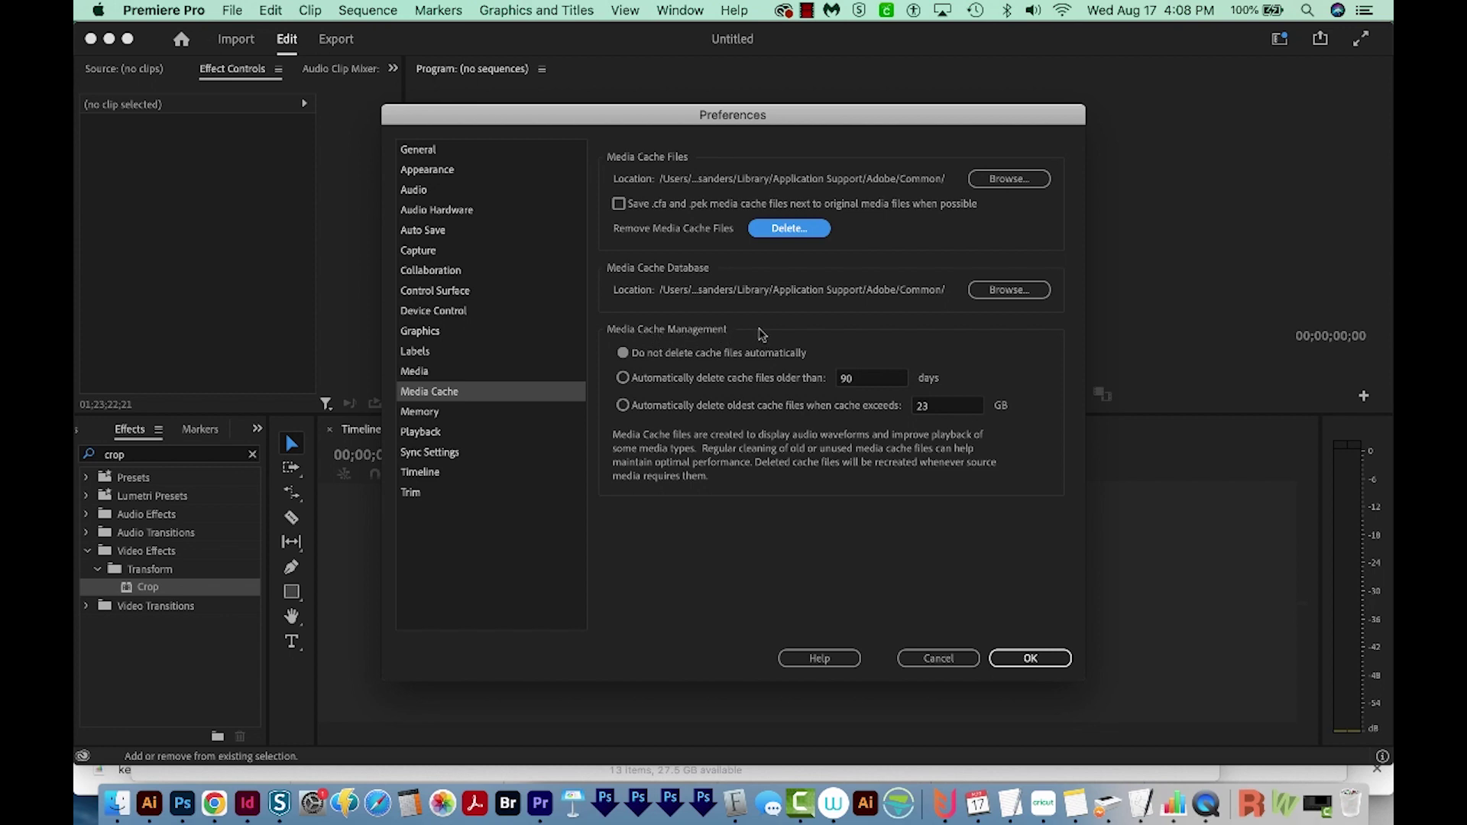
Enable automatic deletion of cache files older than 14 days, down from 90, and close Preferences with OK
{"action": "left_click", "coordinate": [623, 378]}
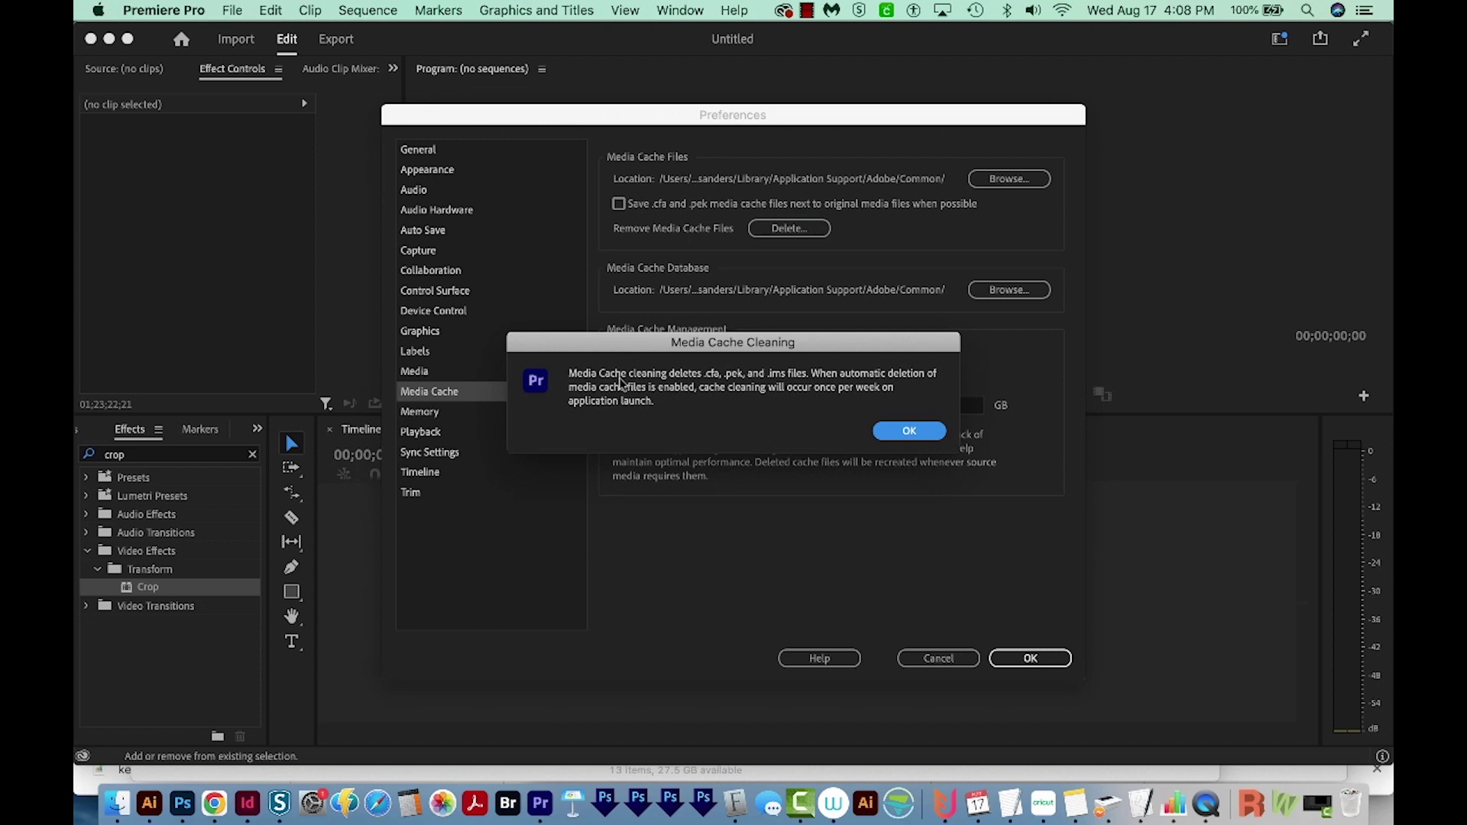
{"action": "left_click", "coordinate": [909, 430]}
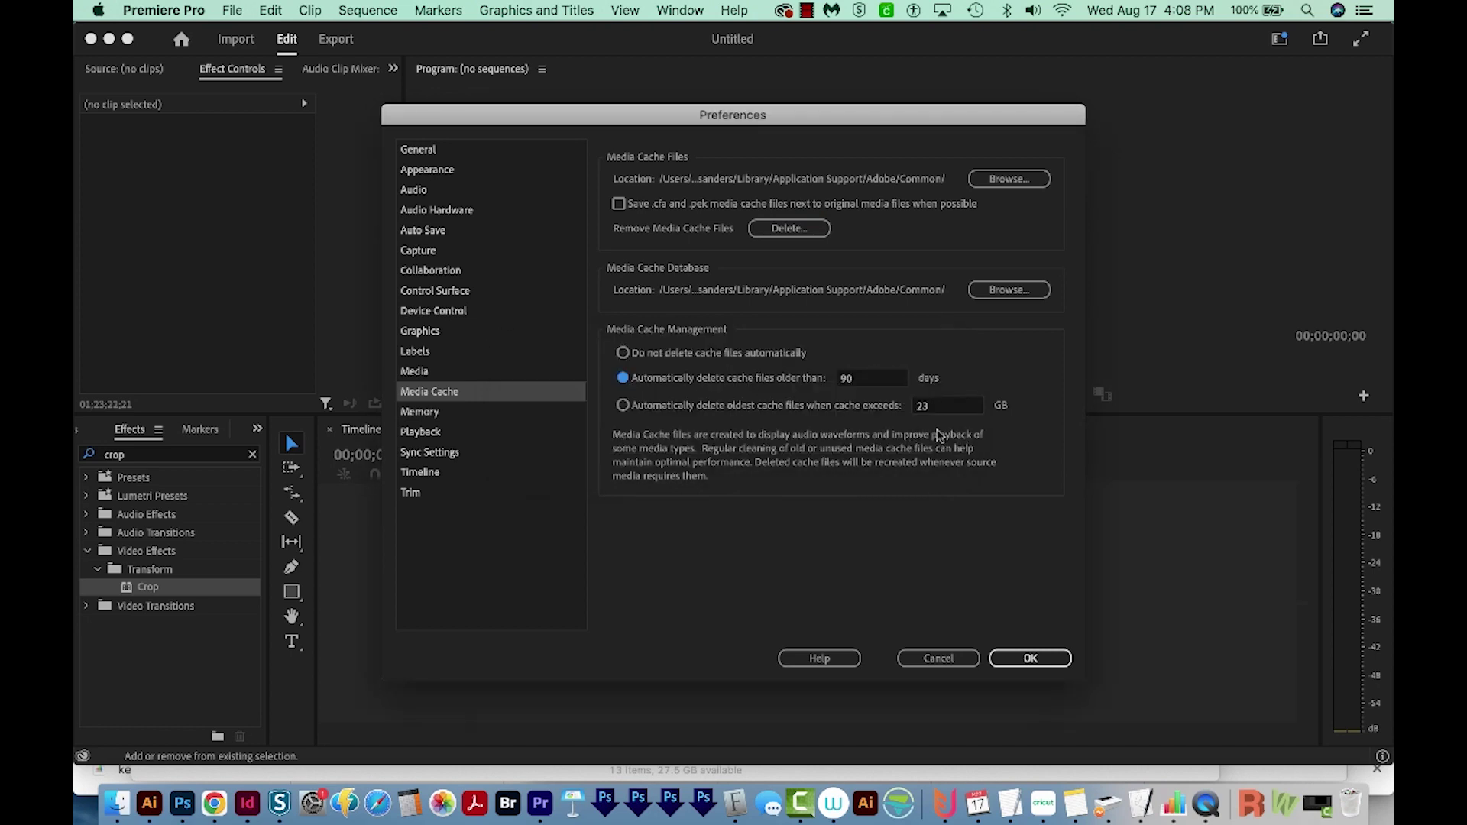
{"action": "left_click", "coordinate": [862, 380]}
{"action": "type", "text": "1"}
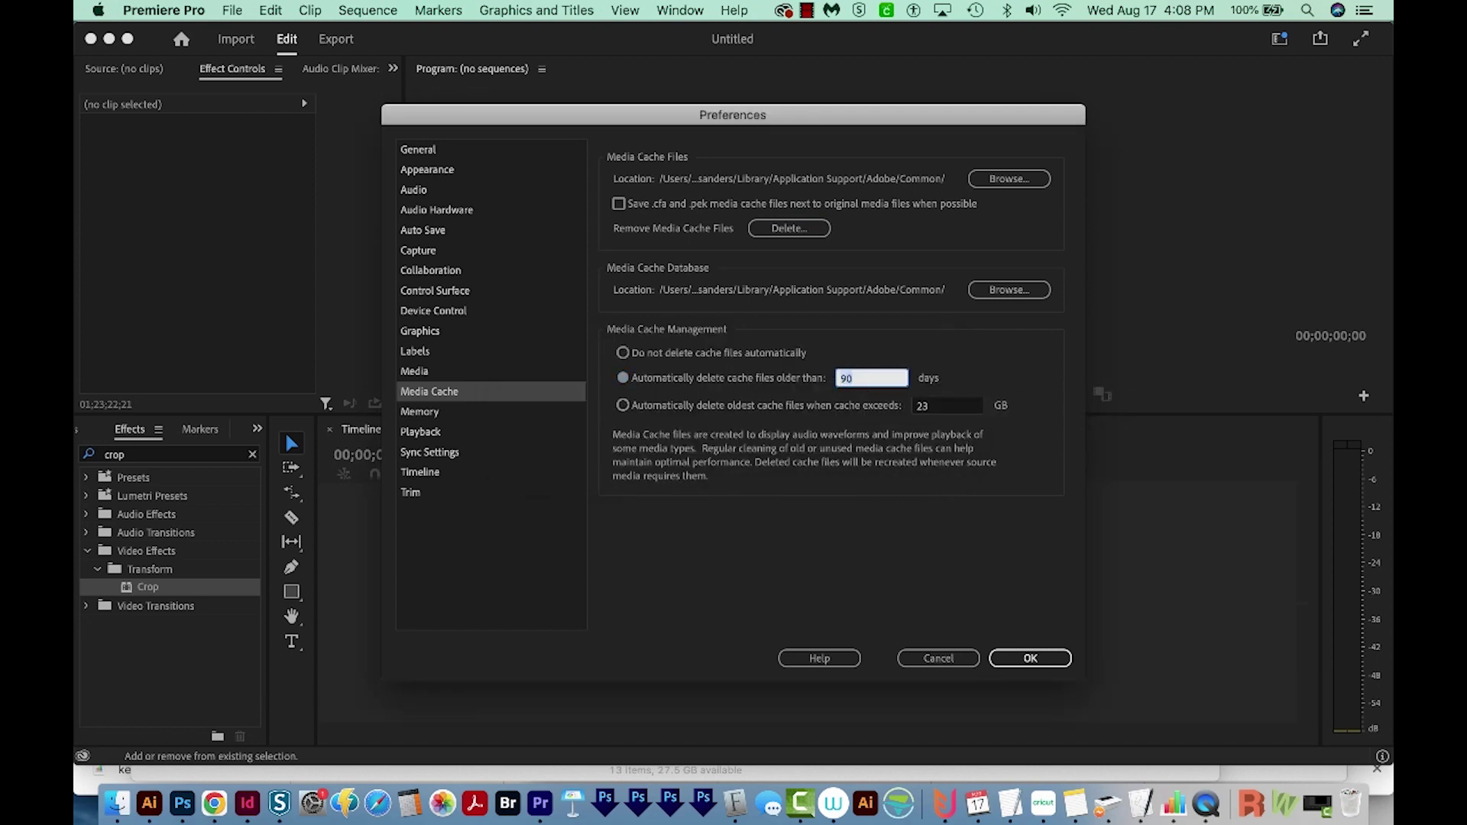
{"action": "type", "text": "4"}
{"action": "left_click", "coordinate": [882, 563]}
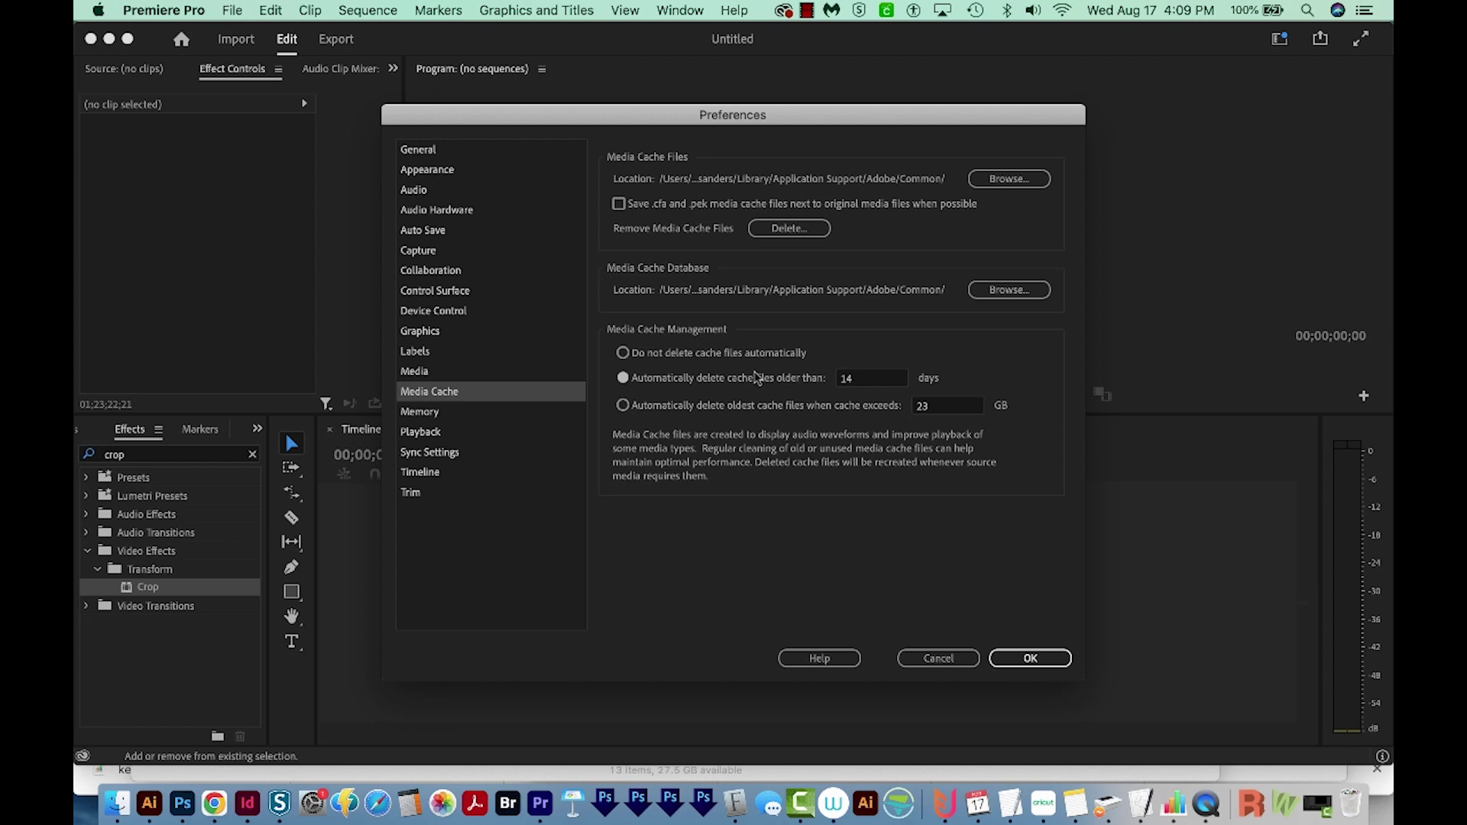
{"action": "left_click", "coordinate": [1036, 660]}
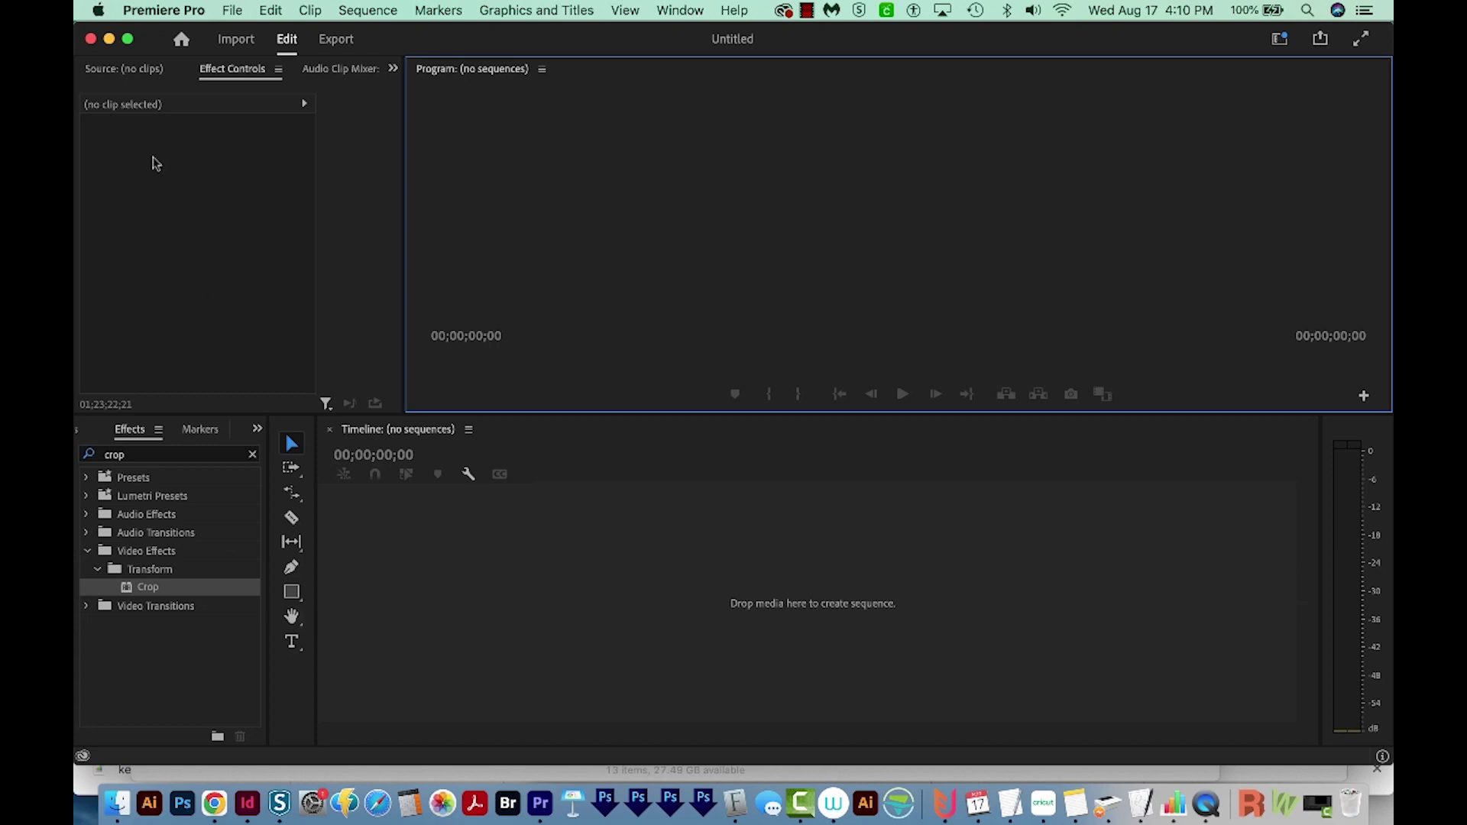
In Memory preferences, lower RAM reserved for other applications from 8 GB to 3 GB and save
{"action": "left_click", "coordinate": [169, 9]}
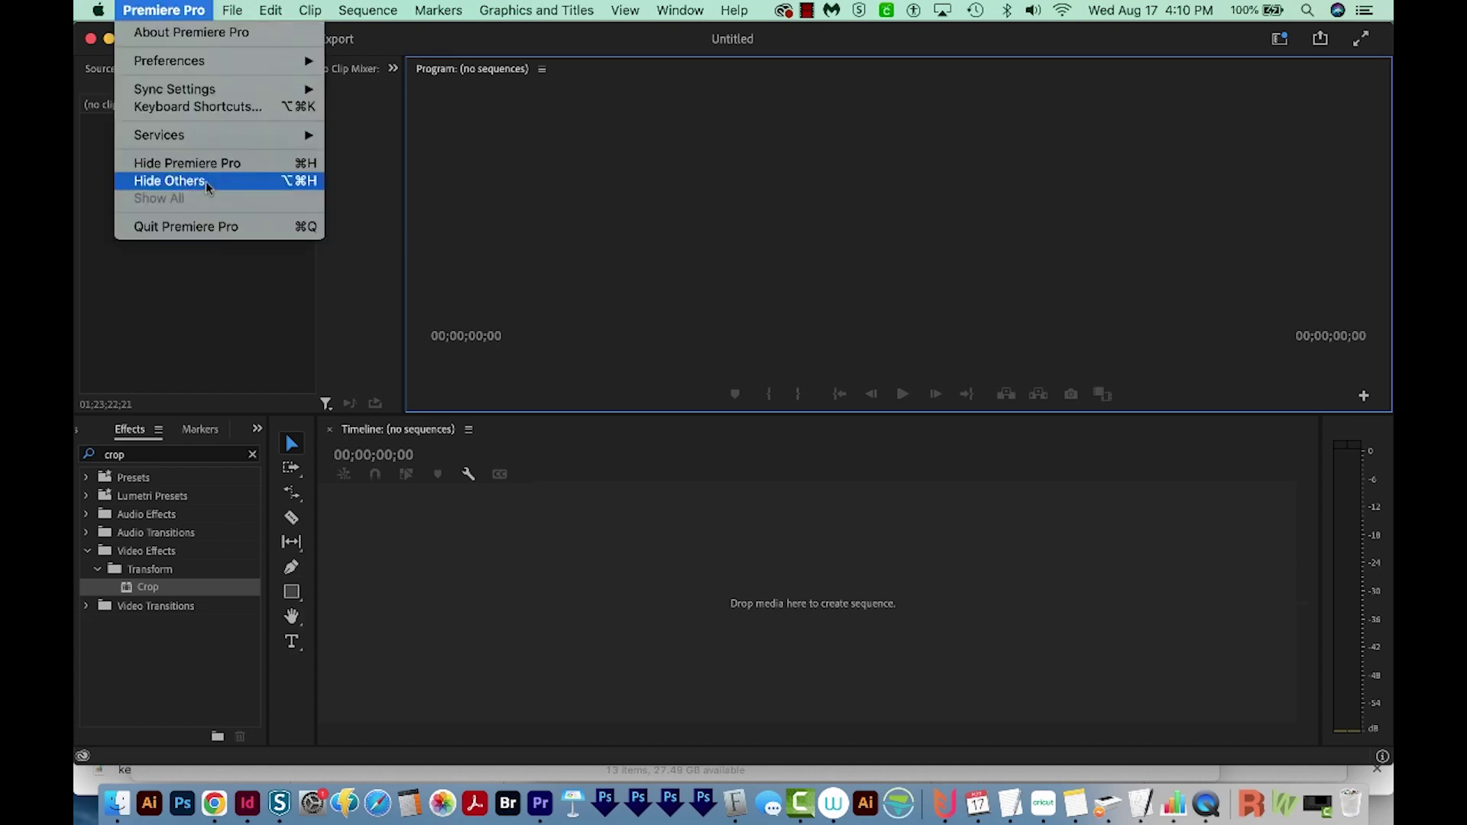
{"action": "mouse_move", "coordinate": [217, 61]}
{"action": "left_click", "coordinate": [350, 287]}
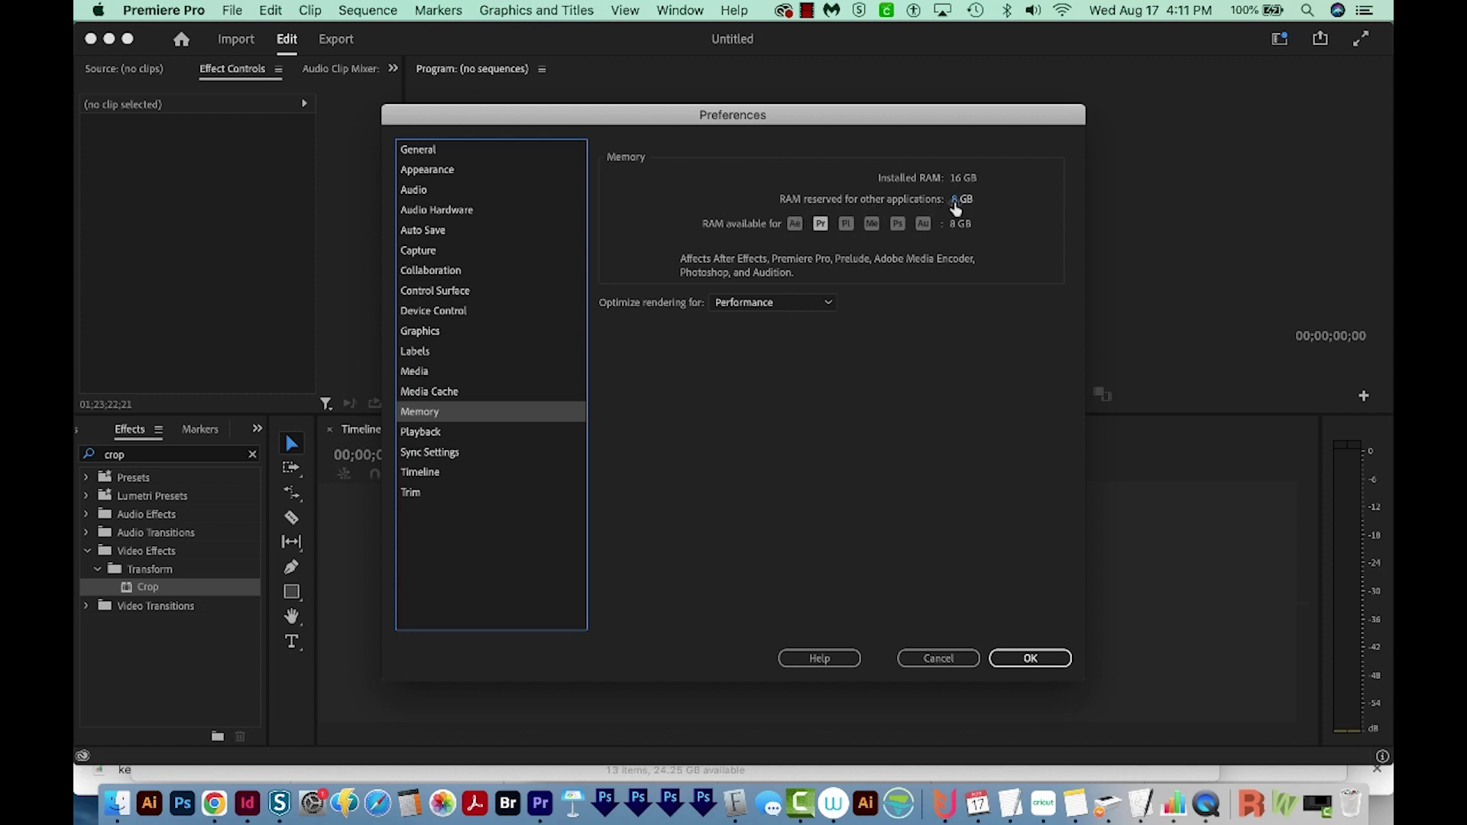
{"action": "left_click_drag", "start_coordinate": [954, 200], "coordinate": [900, 201]}
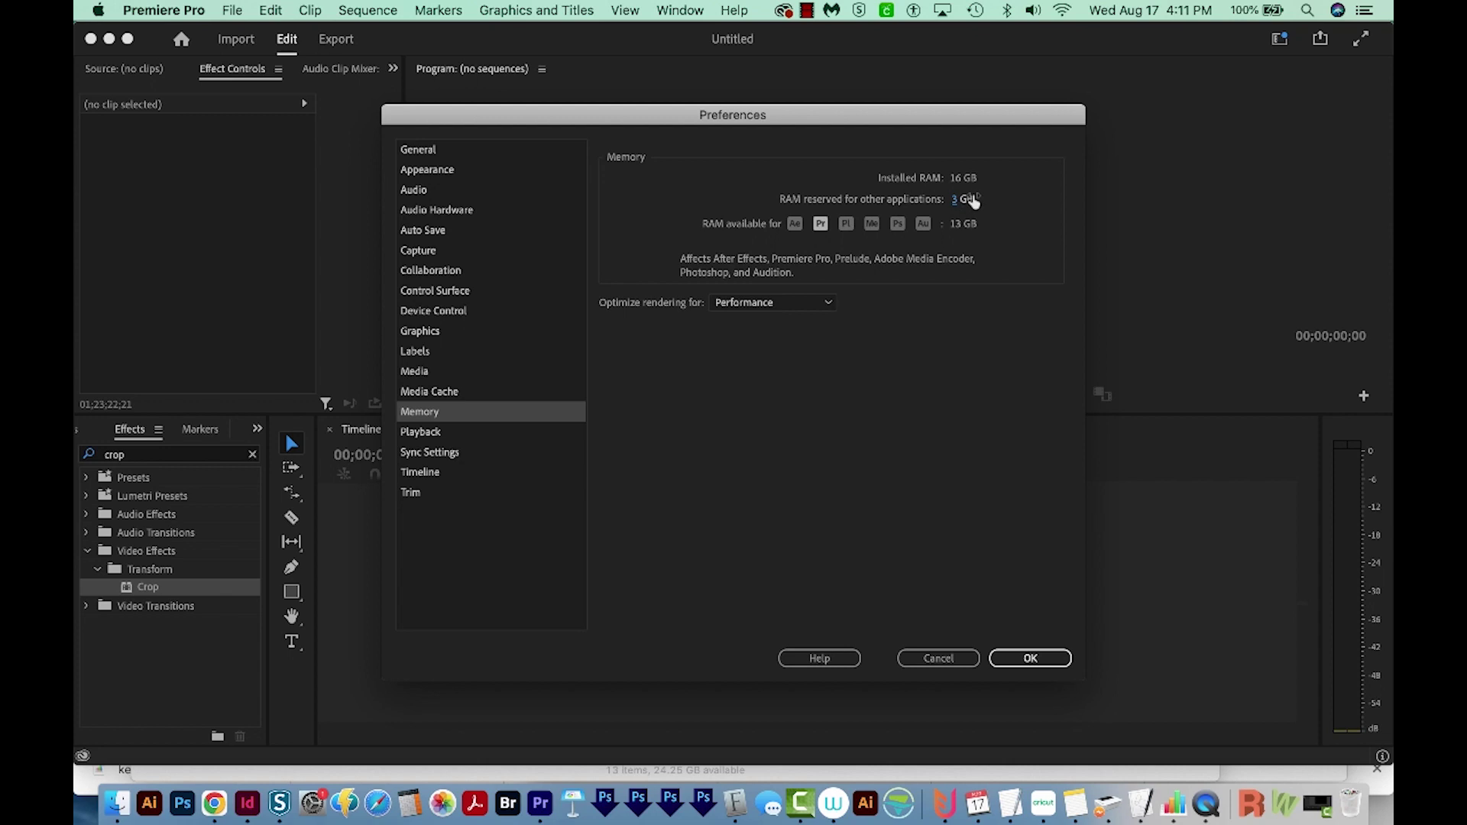
{"action": "left_click", "coordinate": [1058, 661]}
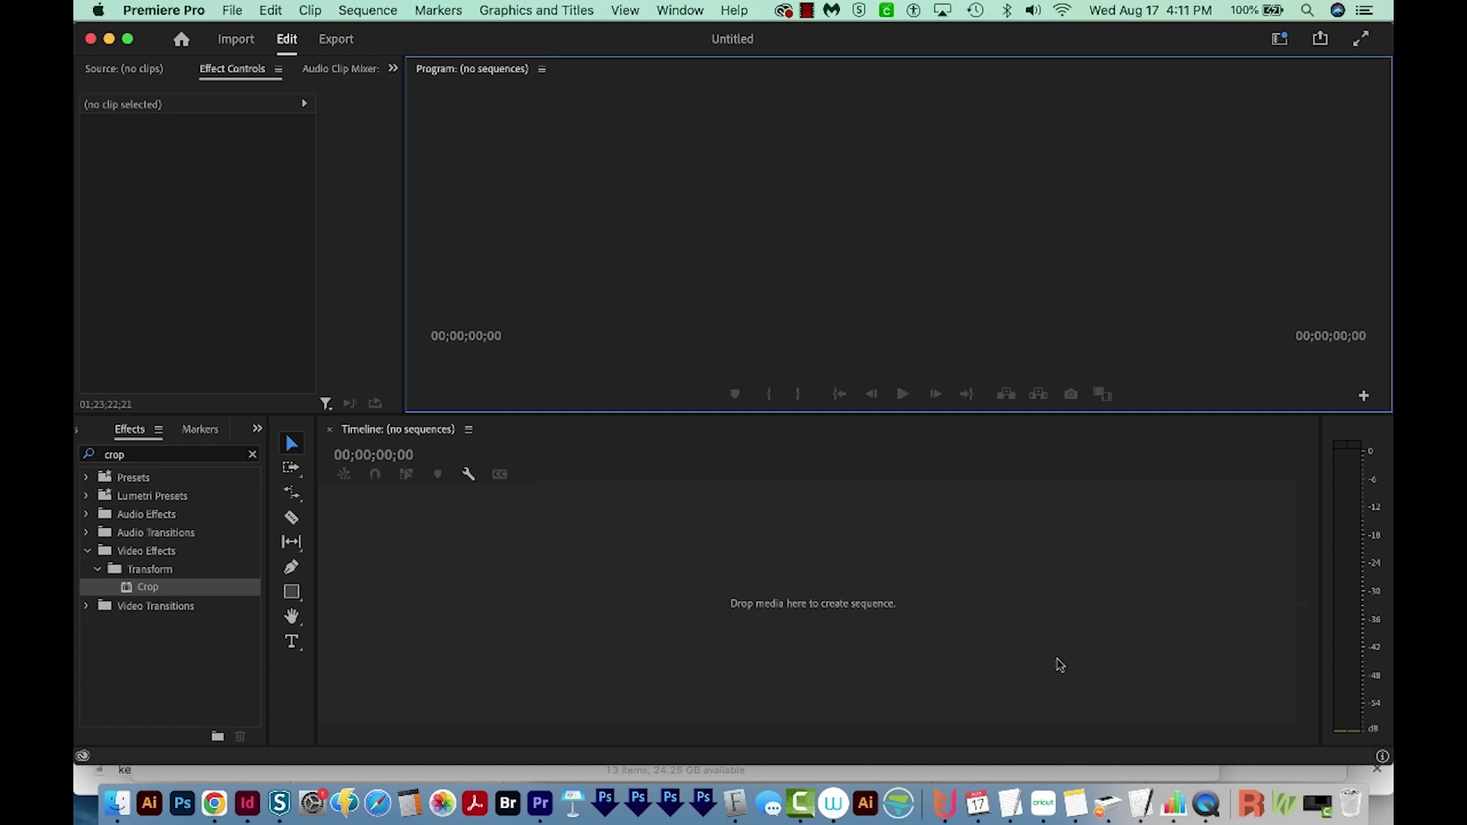
In a Finder window, browse to the user's Library and turn on Show Library Folder in View Options
{"action": "left_click", "coordinate": [468, 573]}
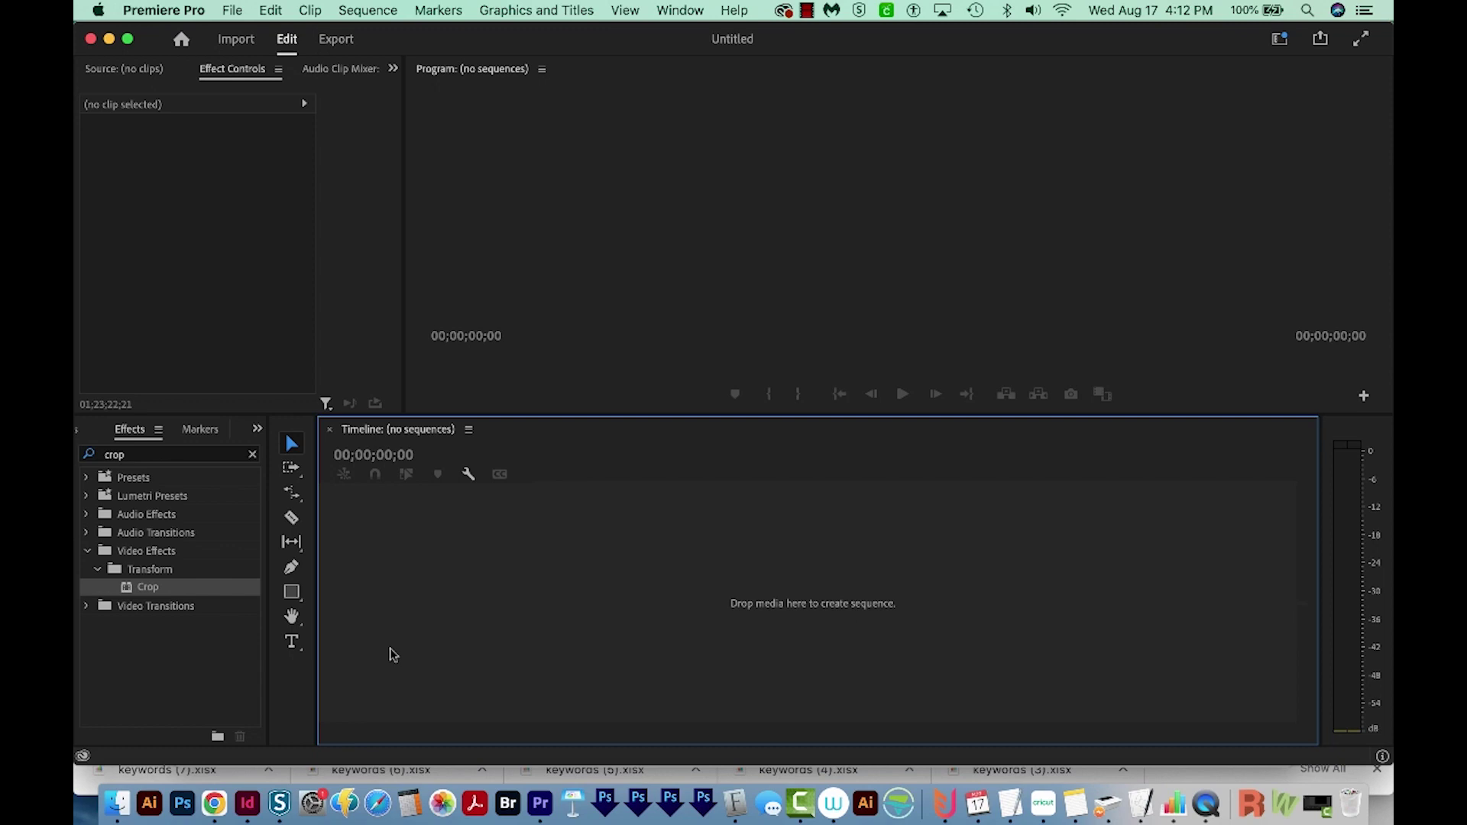
{"action": "left_click", "coordinate": [118, 808]}
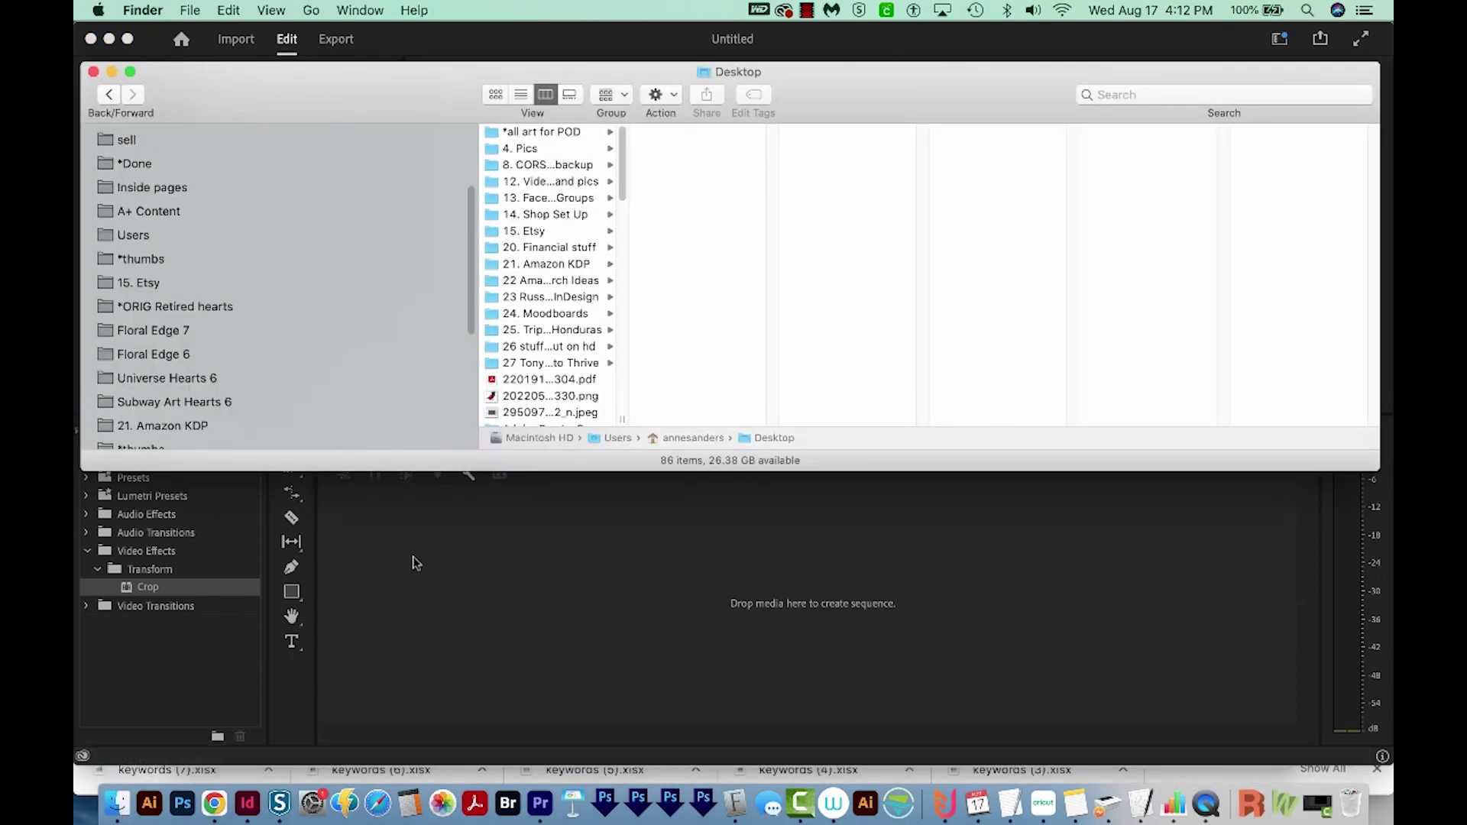
{"action": "left_click", "coordinate": [133, 234]}
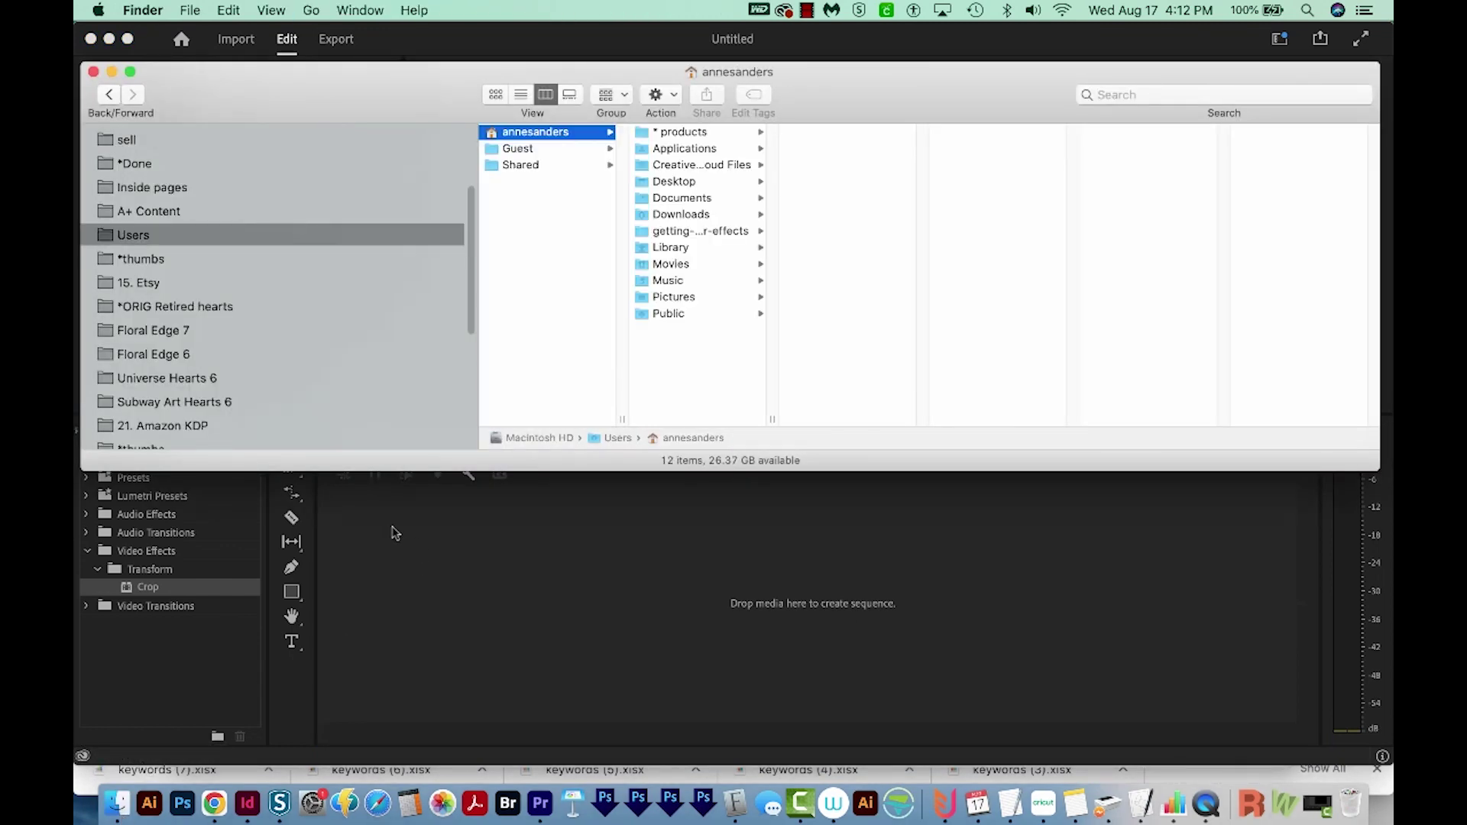
{"action": "left_click", "coordinate": [690, 248]}
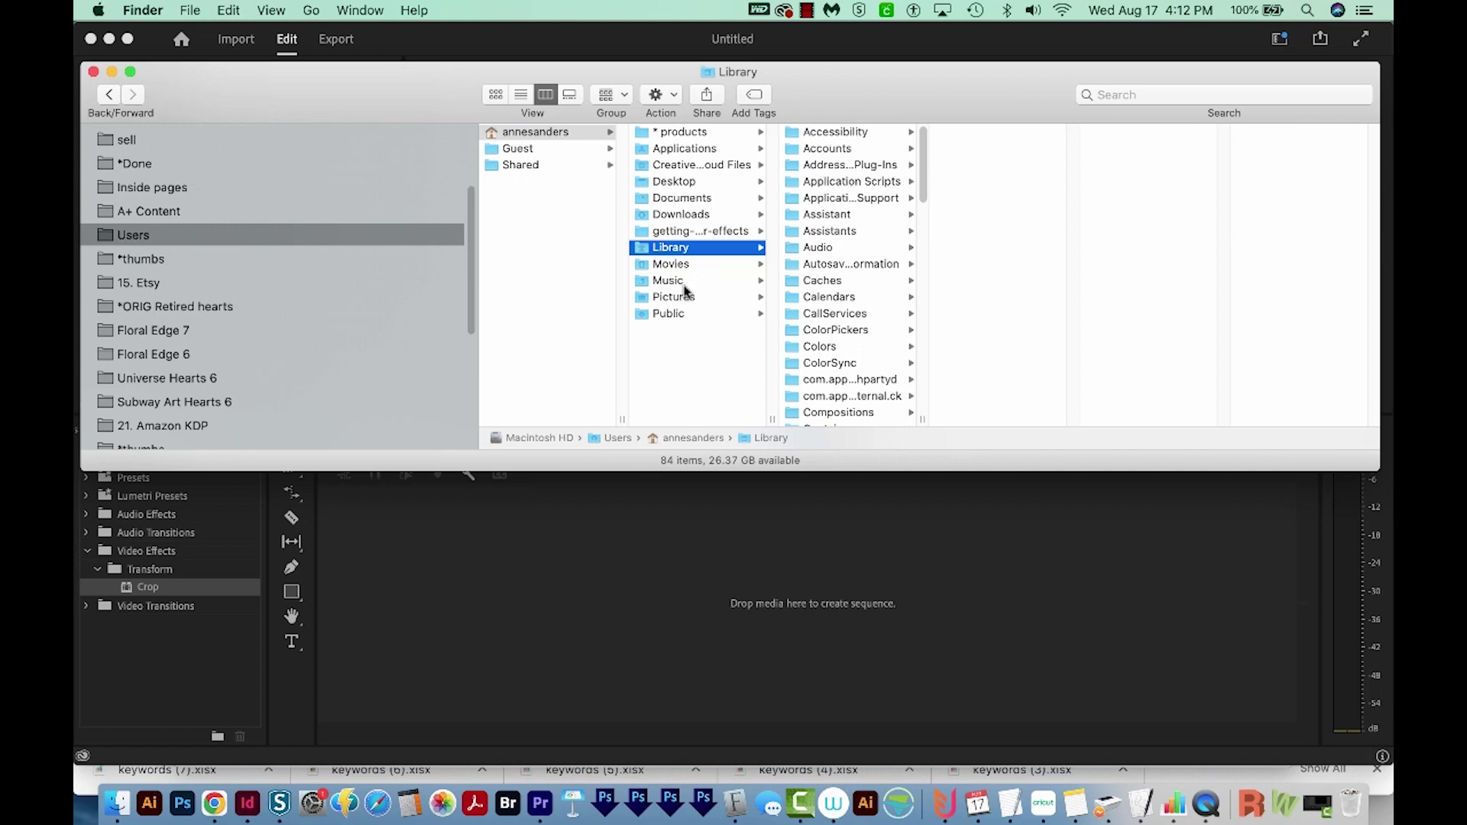
{"action": "right_click", "coordinate": [671, 353]}
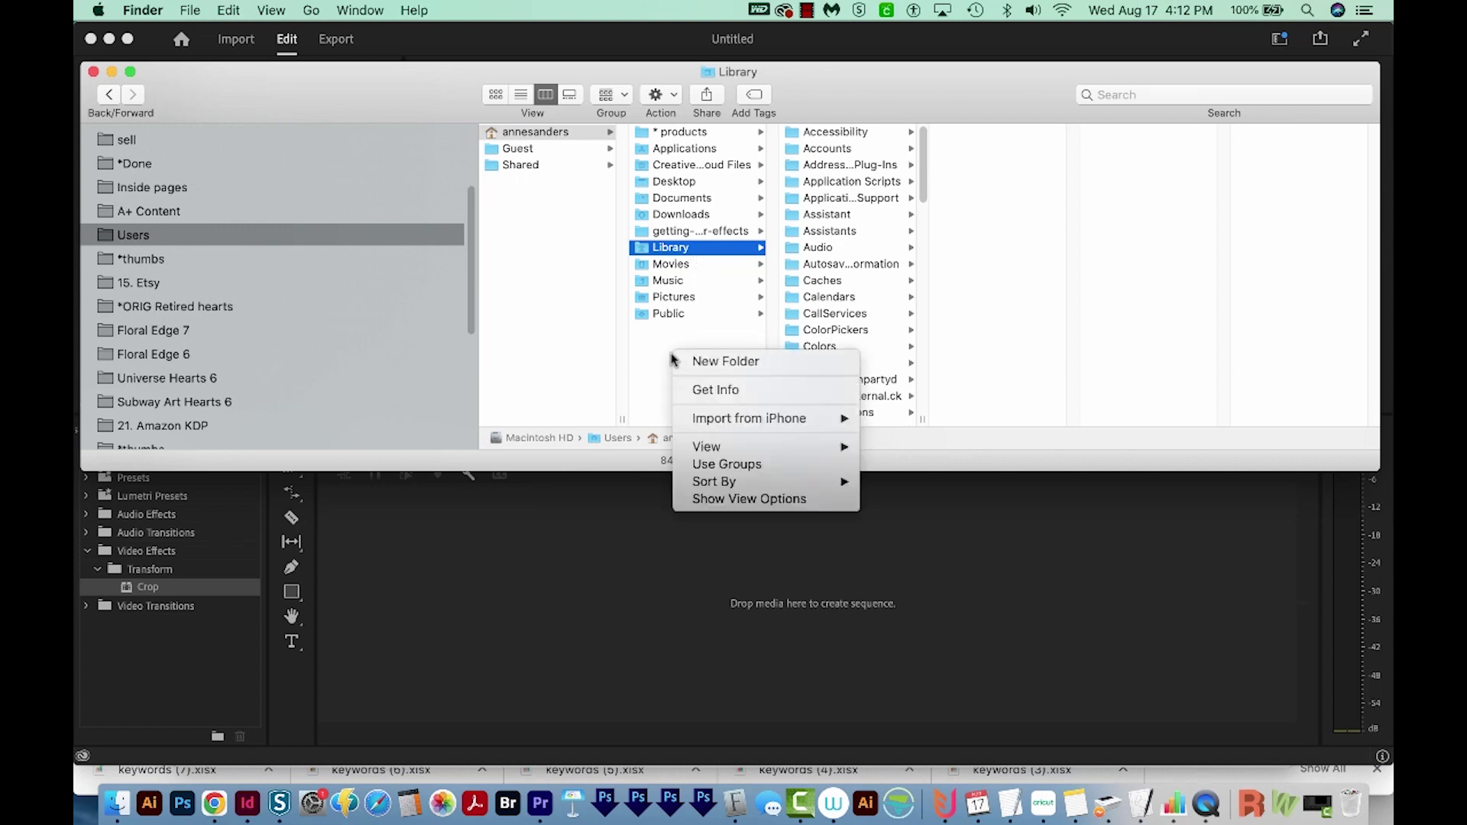
{"action": "left_click", "coordinate": [740, 501]}
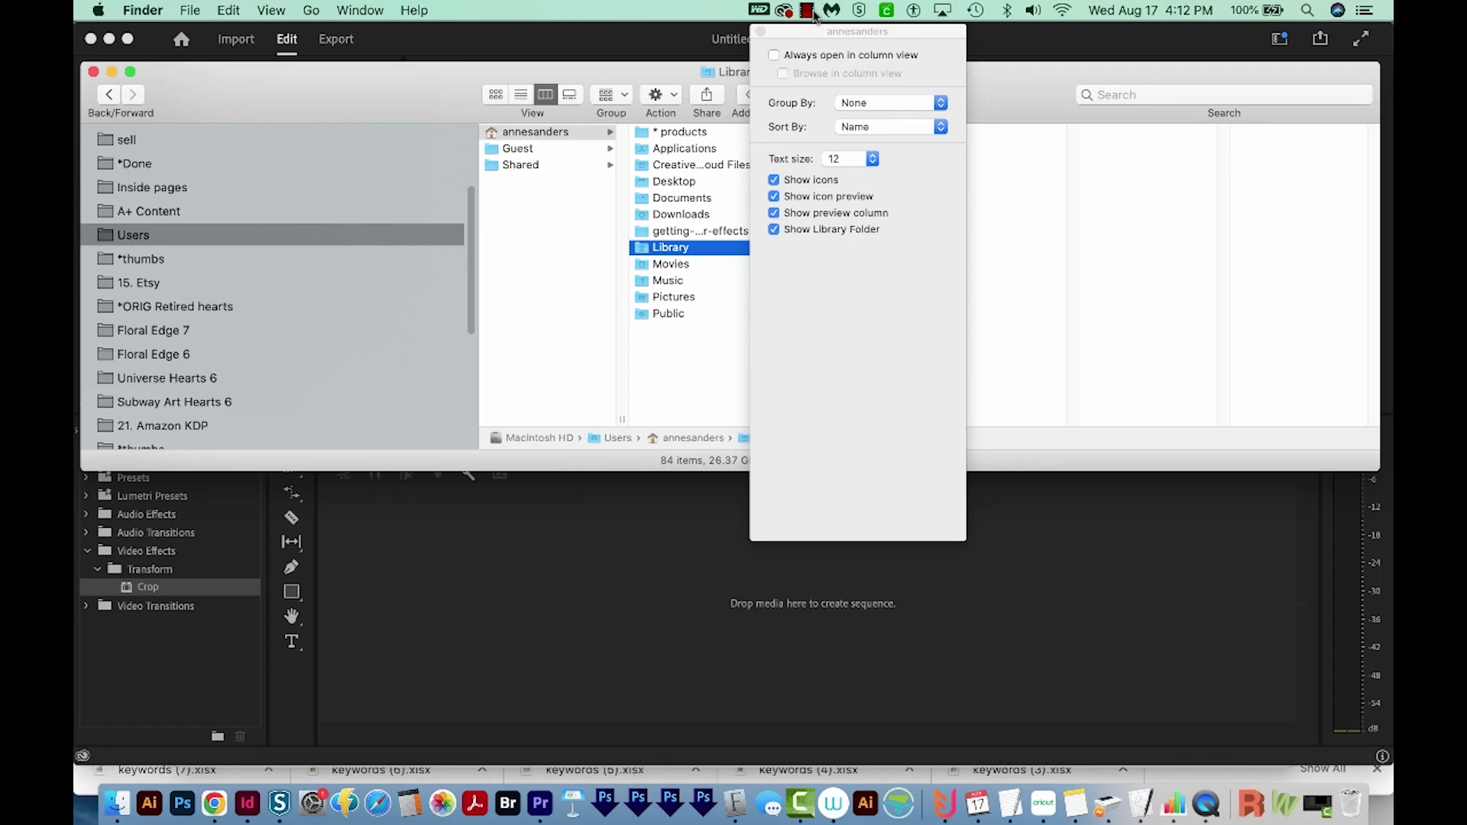
{"action": "left_click", "coordinate": [761, 31]}
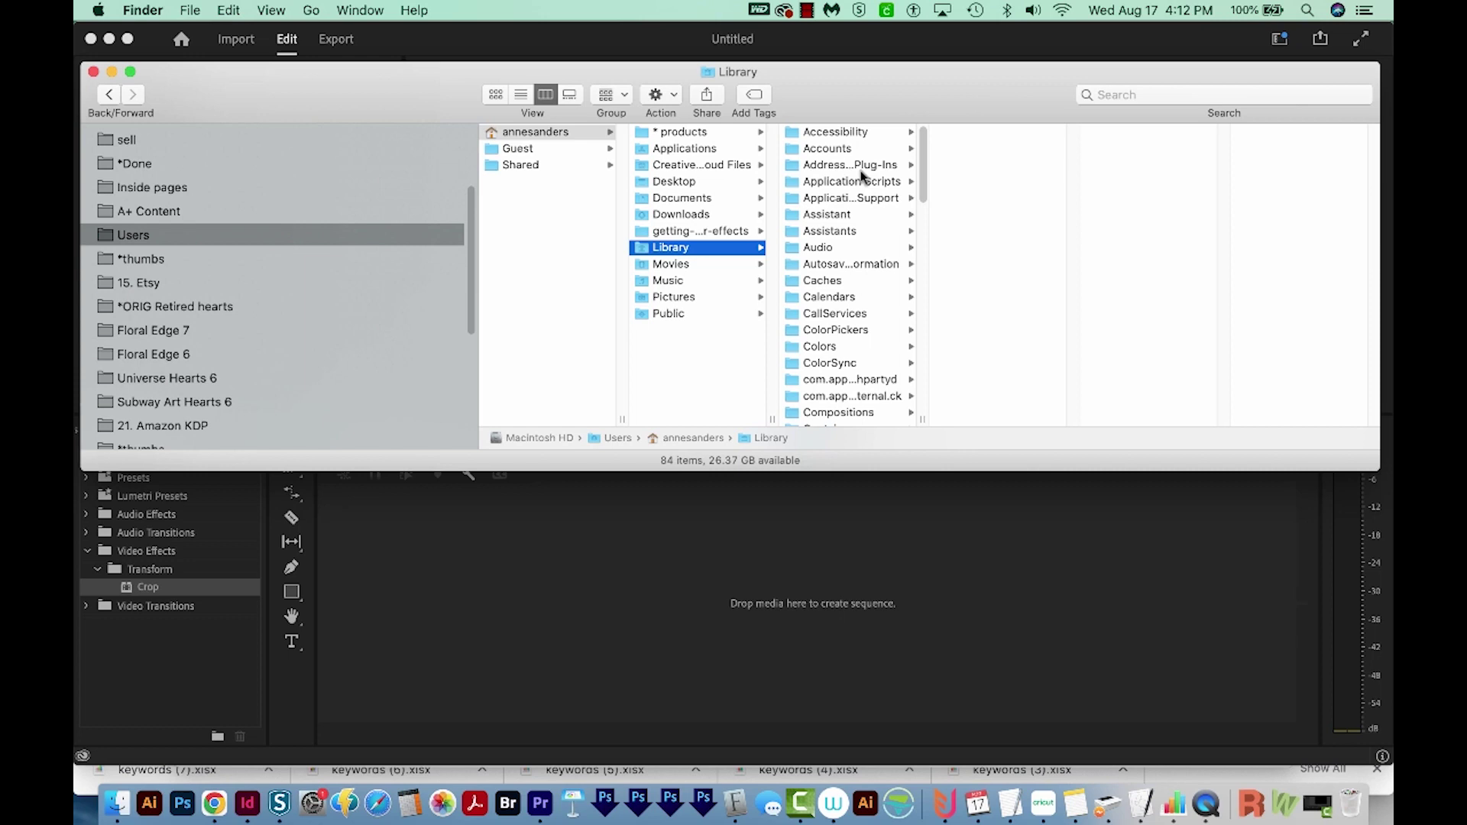
Go to Library > Application Support > Adobe > Common and trash everything in Media Cache
{"action": "left_click", "coordinate": [861, 201]}
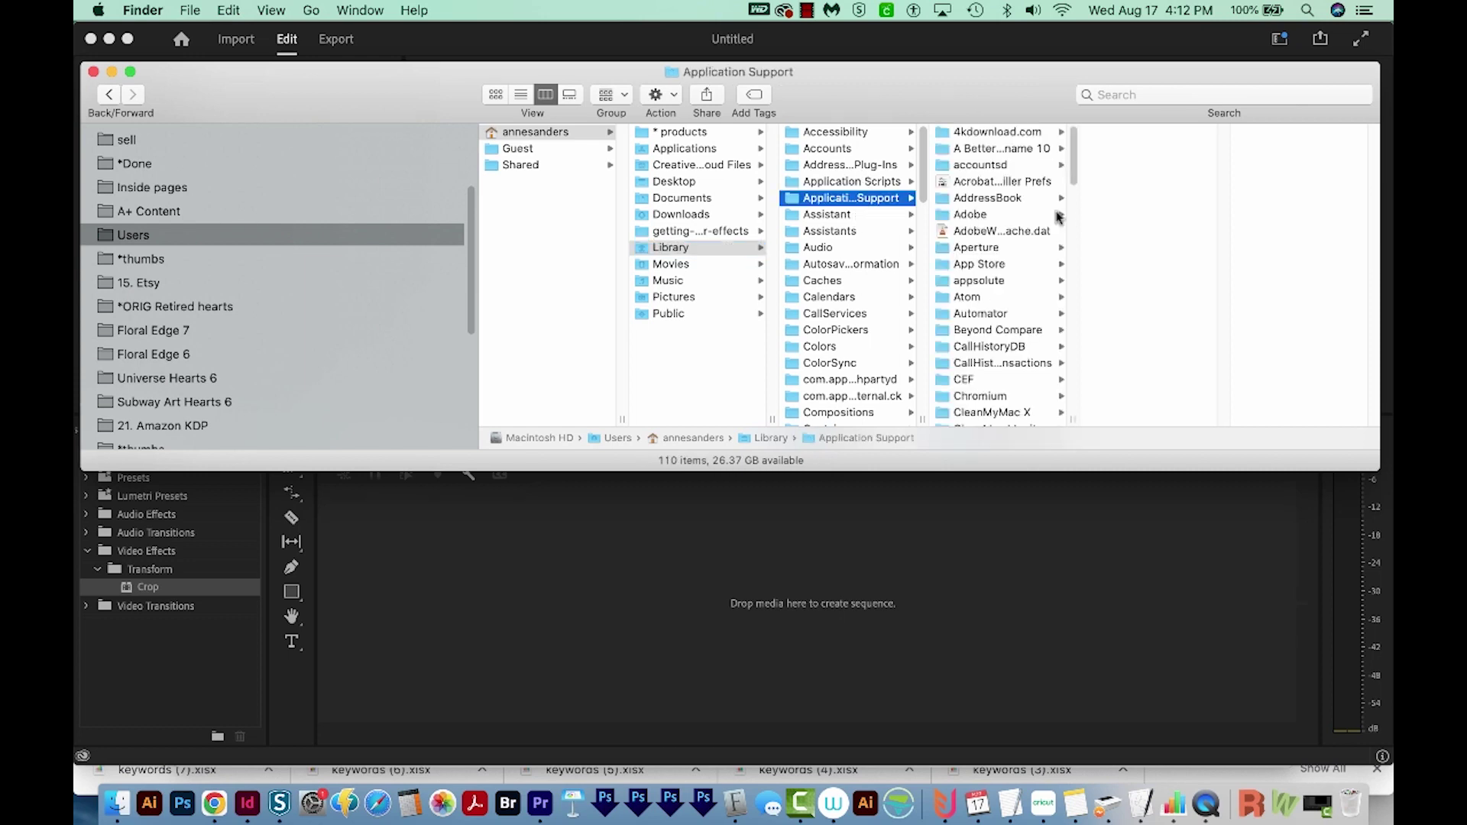
{"action": "left_click", "coordinate": [1007, 212]}
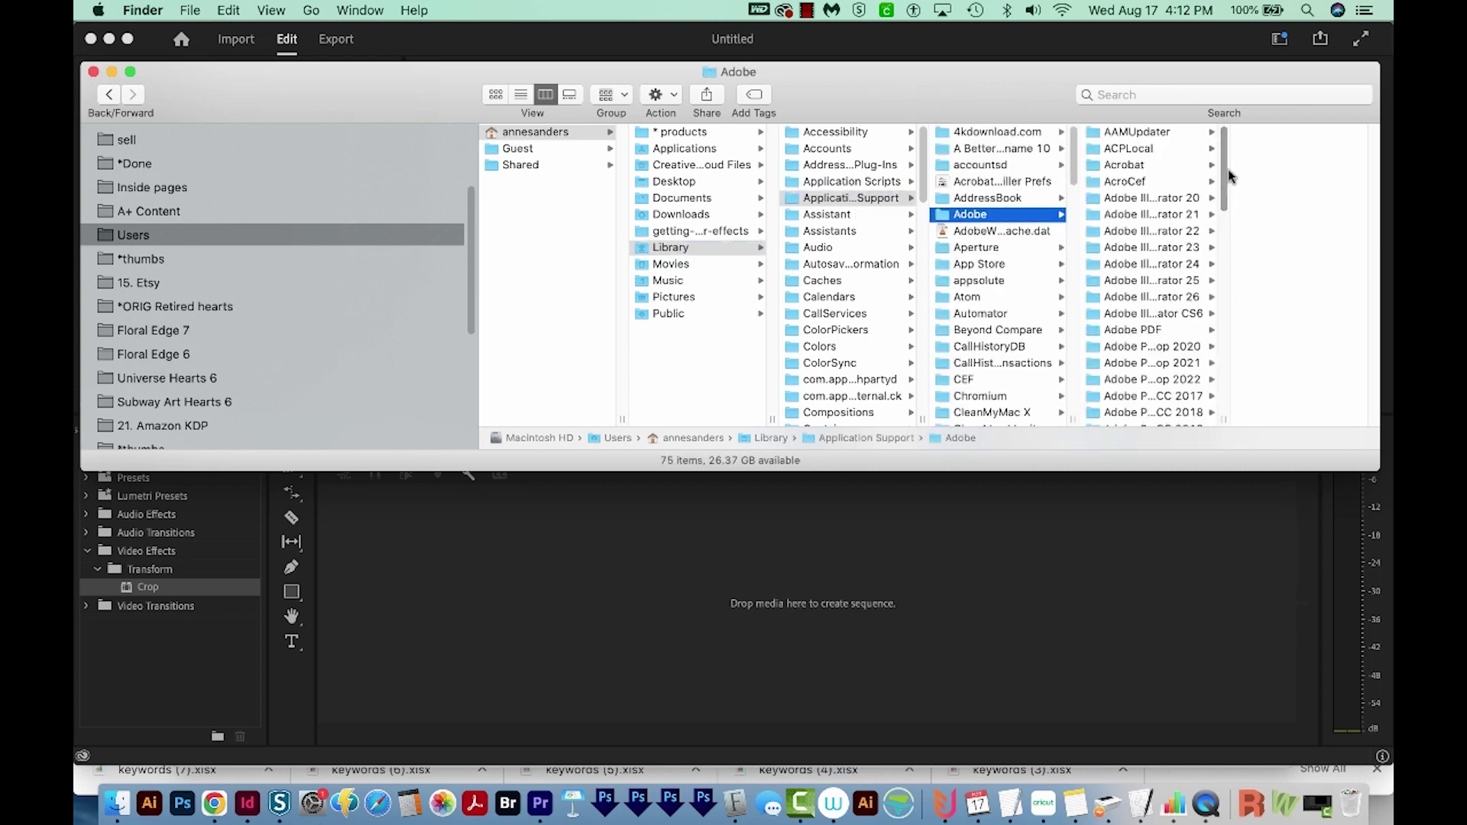
{"action": "left_click_drag", "start_coordinate": [1223, 201], "coordinate": [1219, 296]}
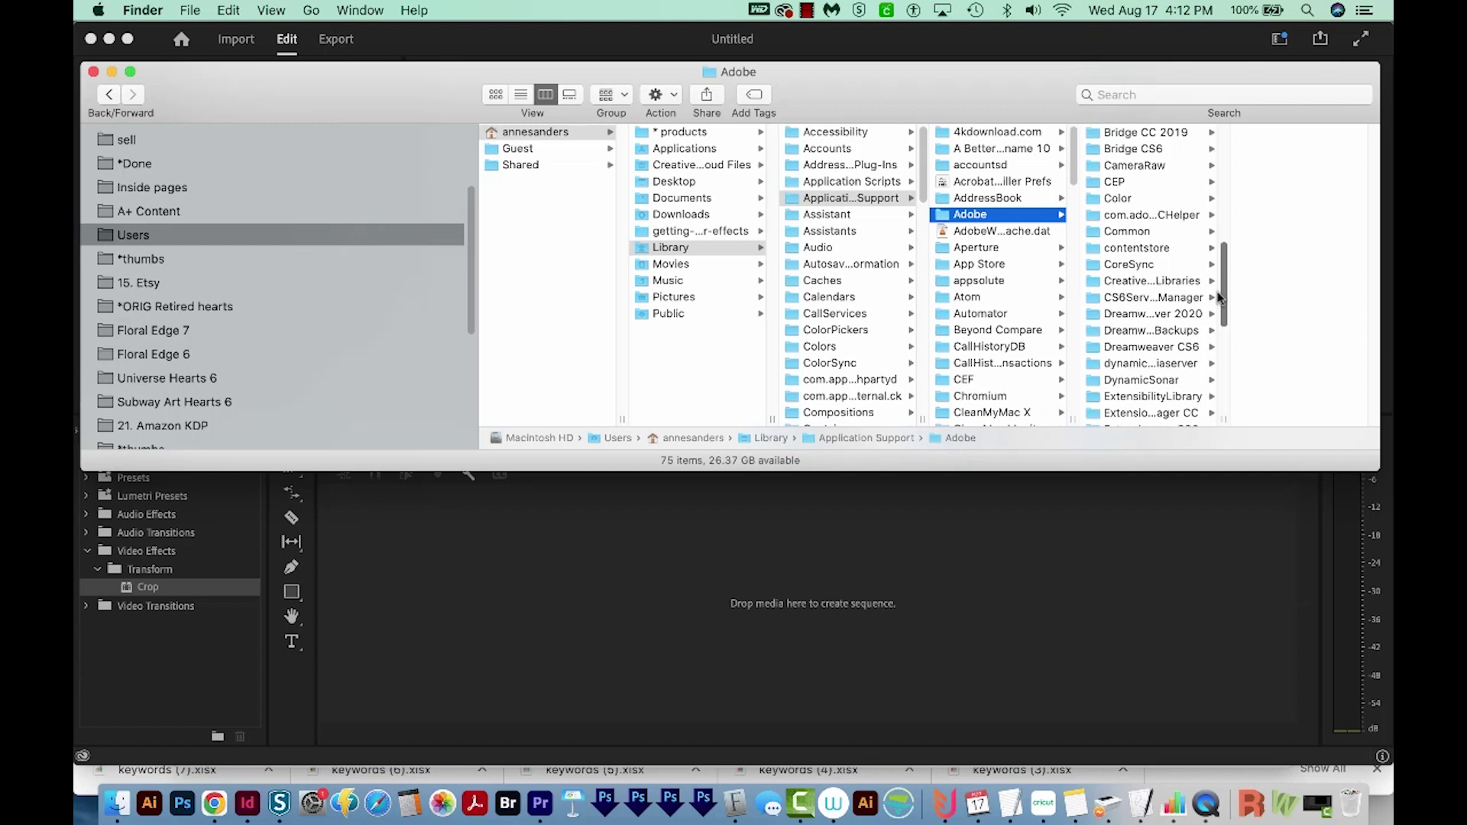
{"action": "left_click", "coordinate": [1133, 232]}
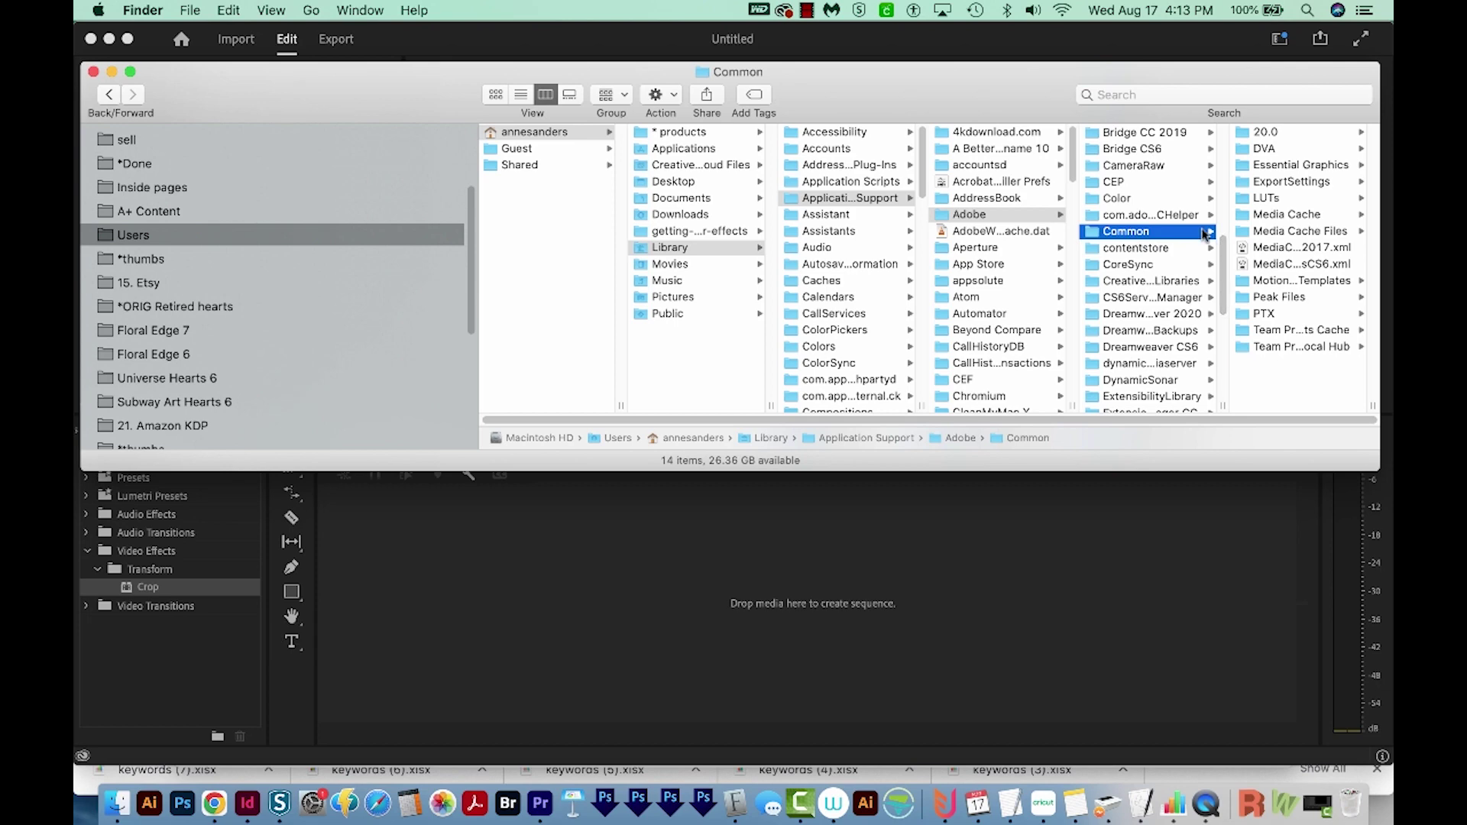
{"action": "left_click", "coordinate": [1306, 221]}
{"action": "key", "text": "super+a"}
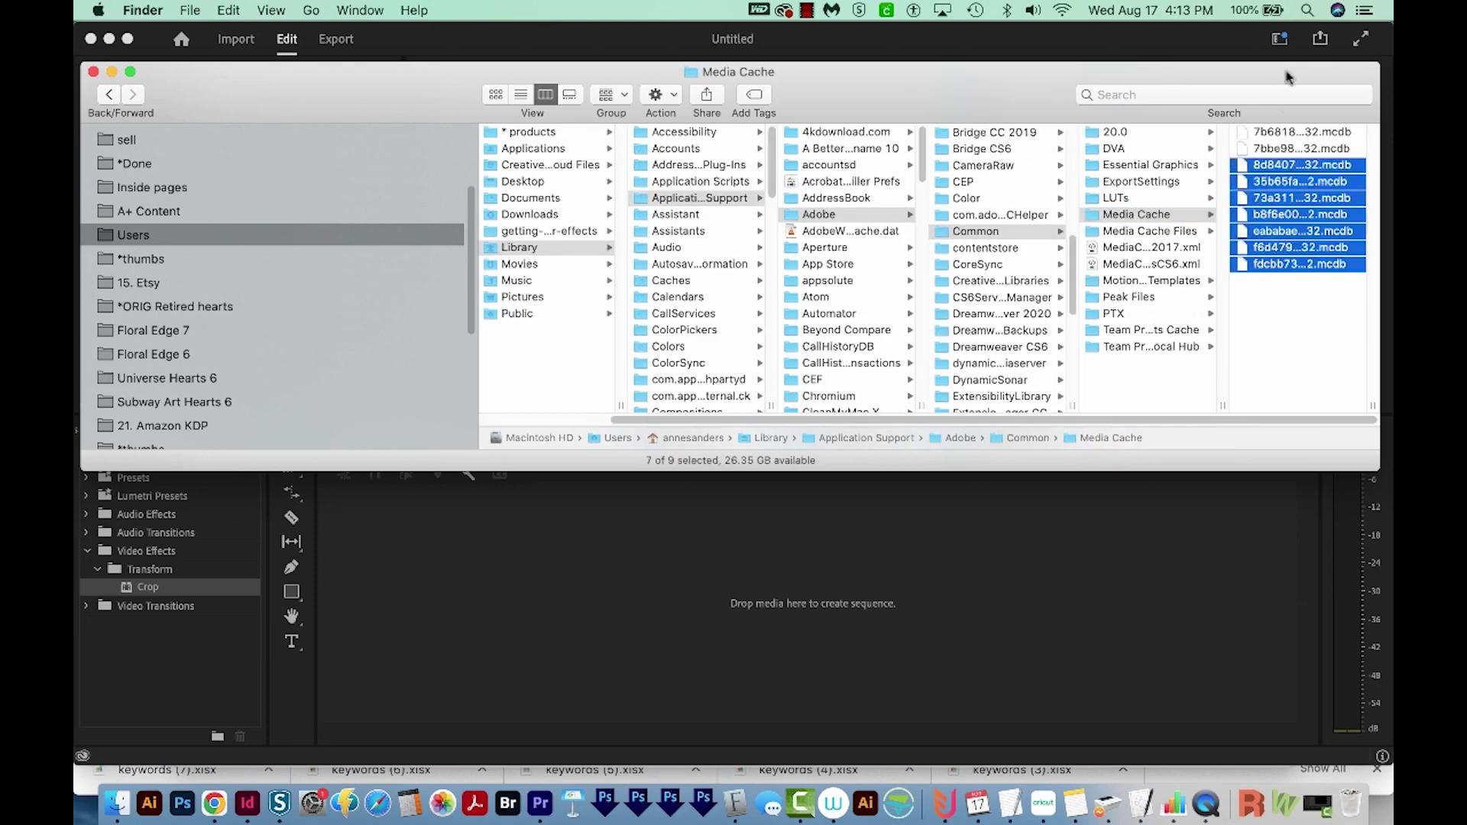
{"action": "key", "text": "super+BackSpace"}
Trash all 1,280 files in Media Cache Files and the 9 folders in Peak Files
{"action": "left_click", "coordinate": [956, 231]}
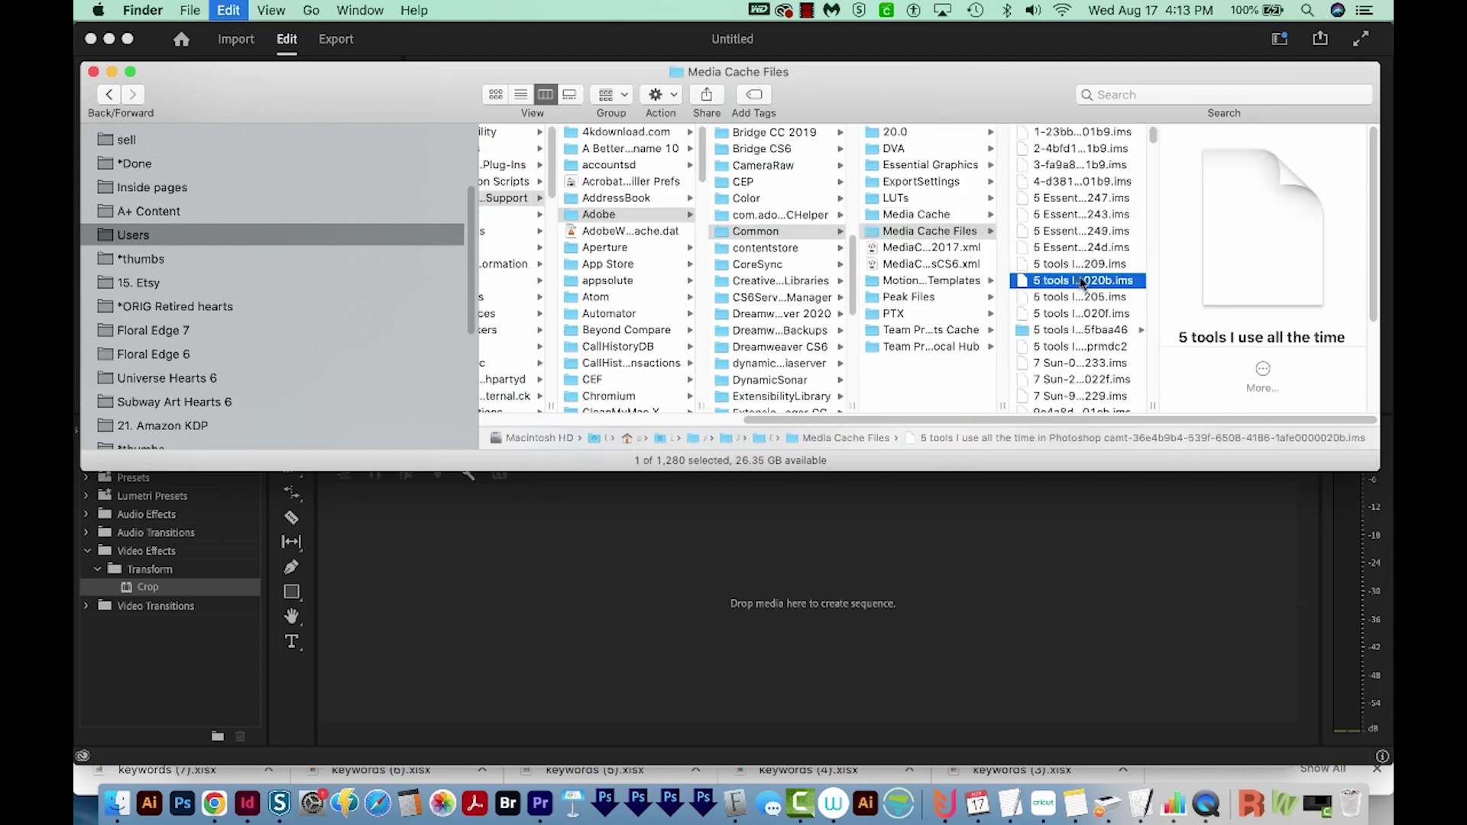
{"action": "key", "text": "super+a"}
{"action": "key", "text": "super+BackSpace"}
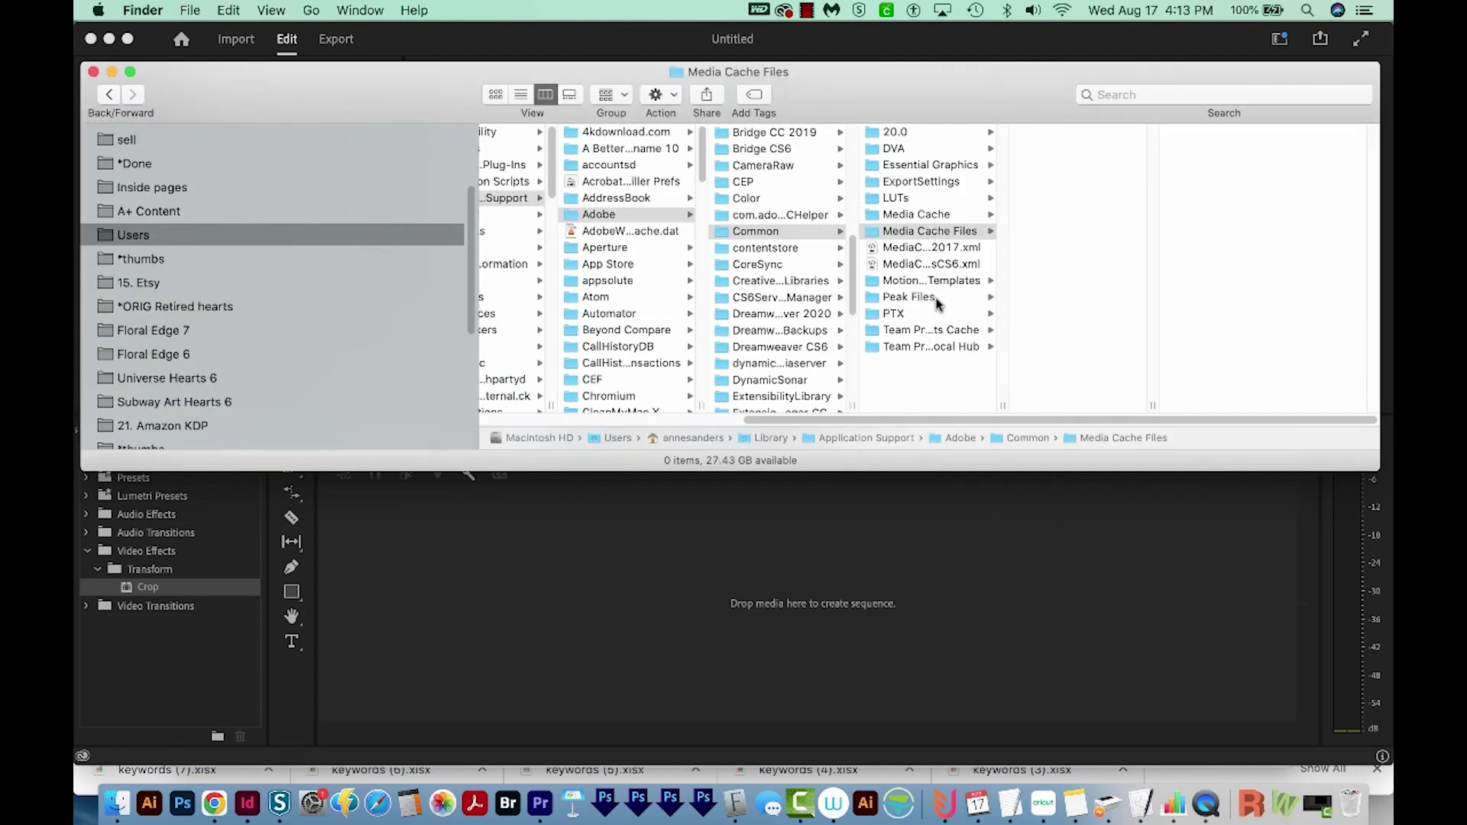
{"action": "left_click", "coordinate": [908, 297]}
{"action": "key", "text": "super+a"}
{"action": "key", "text": "super+BackSpace"}
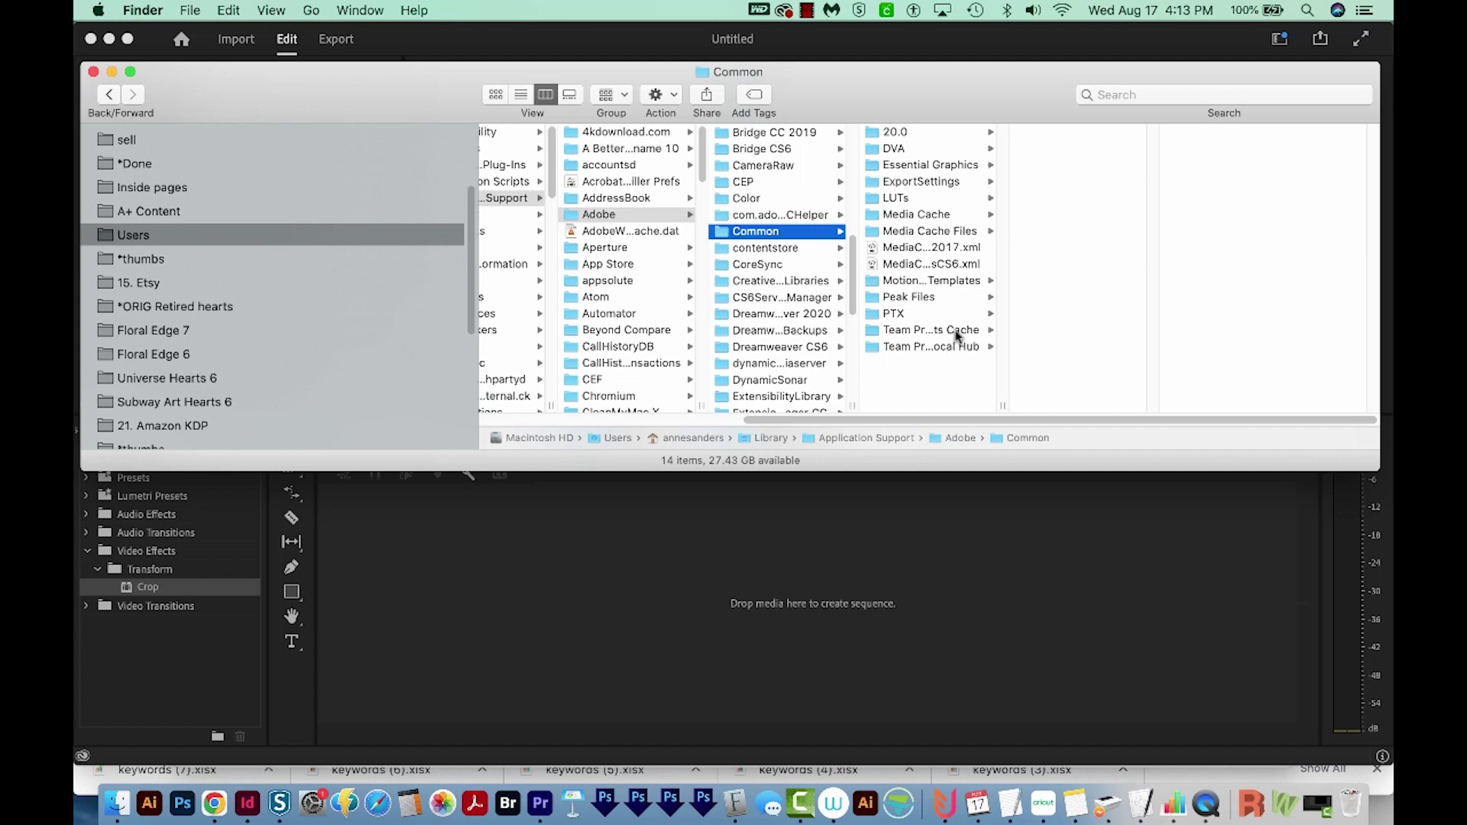
Open Team Projects Cache, widen the column, and open its PTX folder
{"action": "left_click", "coordinate": [955, 330]}
{"action": "left_click_drag", "start_coordinate": [1003, 406], "coordinate": [1108, 345]}
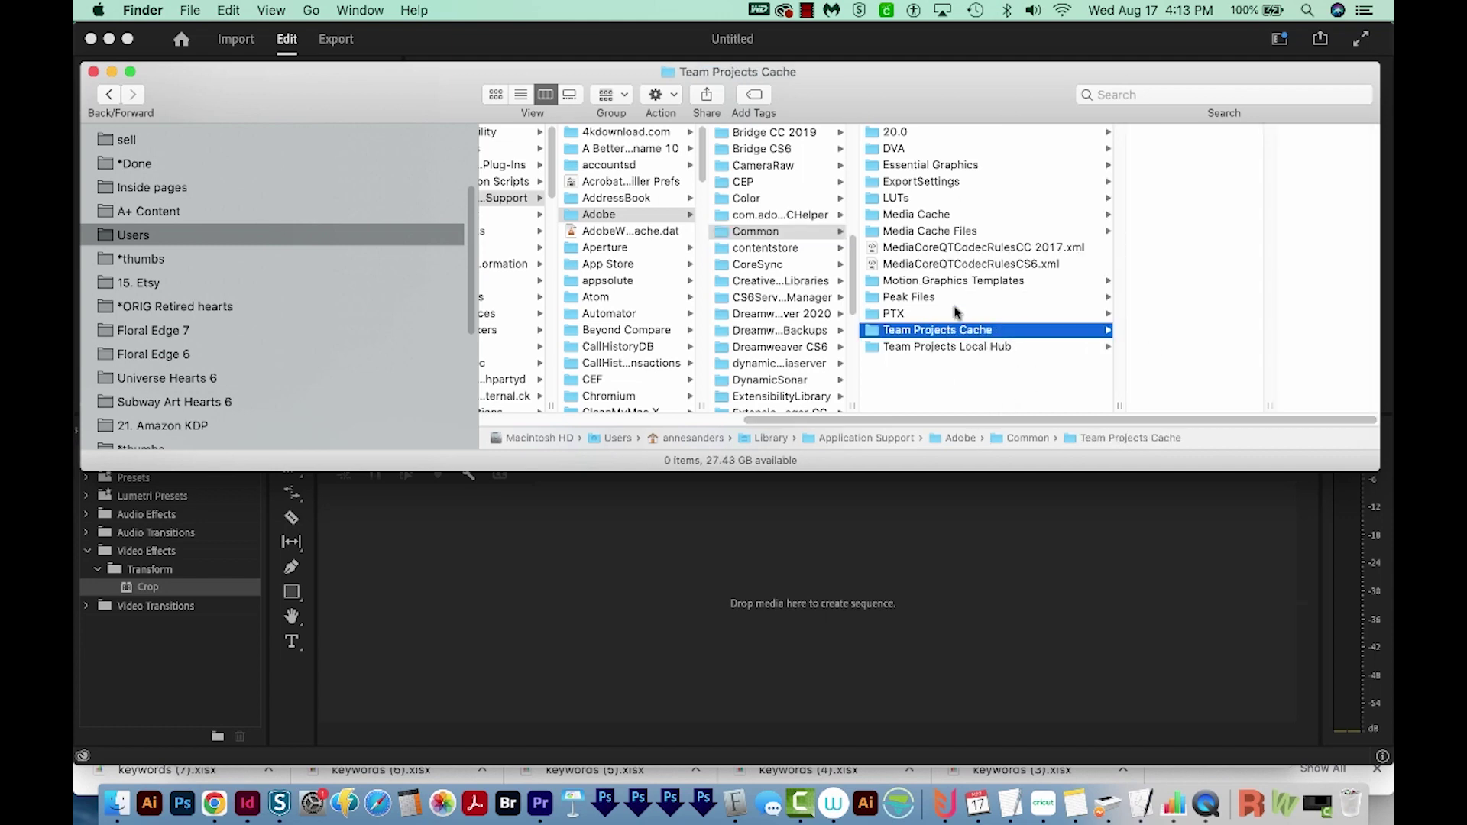
{"action": "left_click", "coordinate": [950, 312]}
Empty the Trash from the Dock to permanently remove the cache files, then return to Premiere Pro
{"action": "right_click", "coordinate": [1351, 802]}
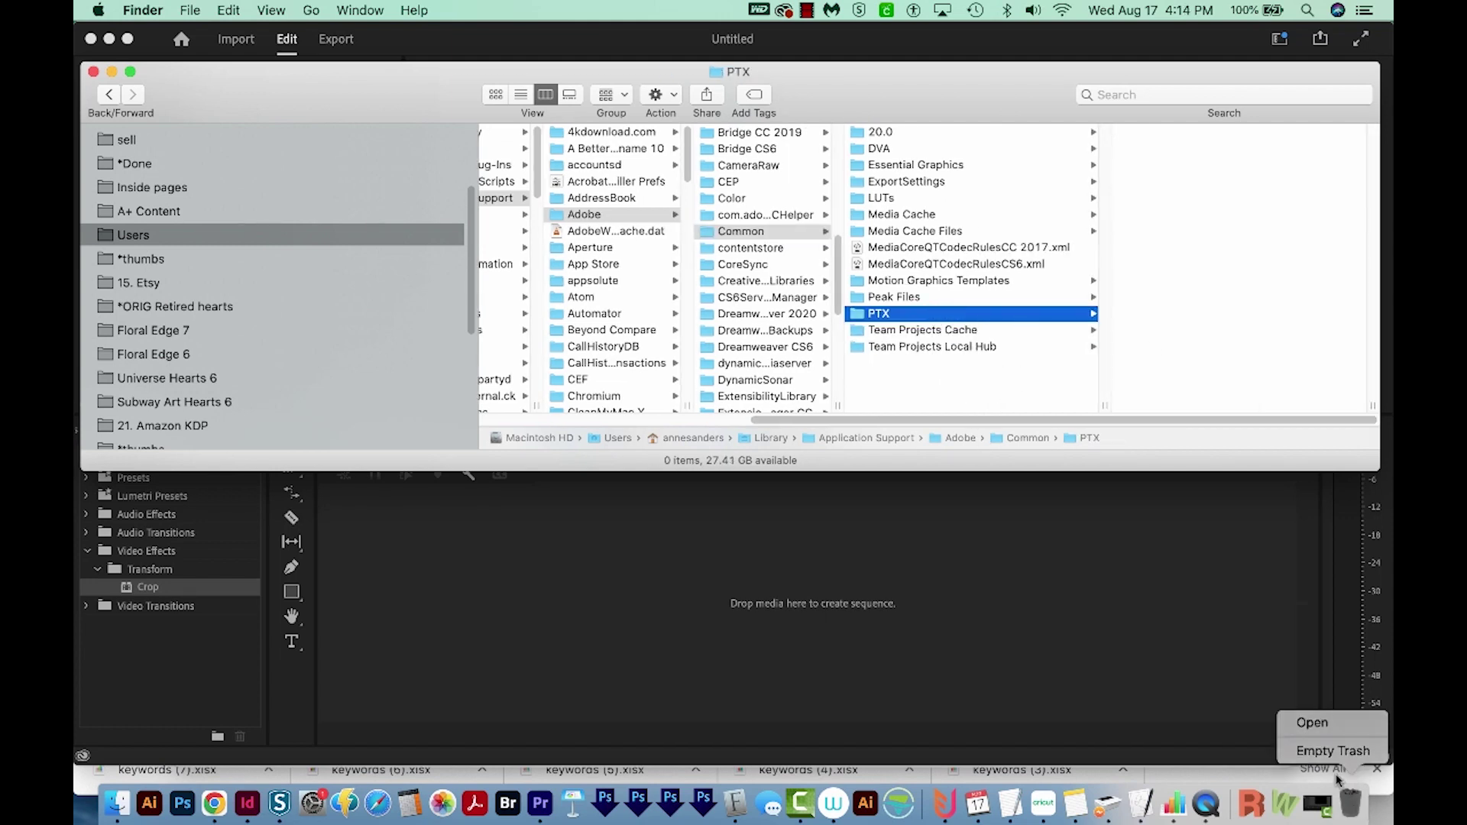
{"action": "left_click", "coordinate": [1333, 749]}
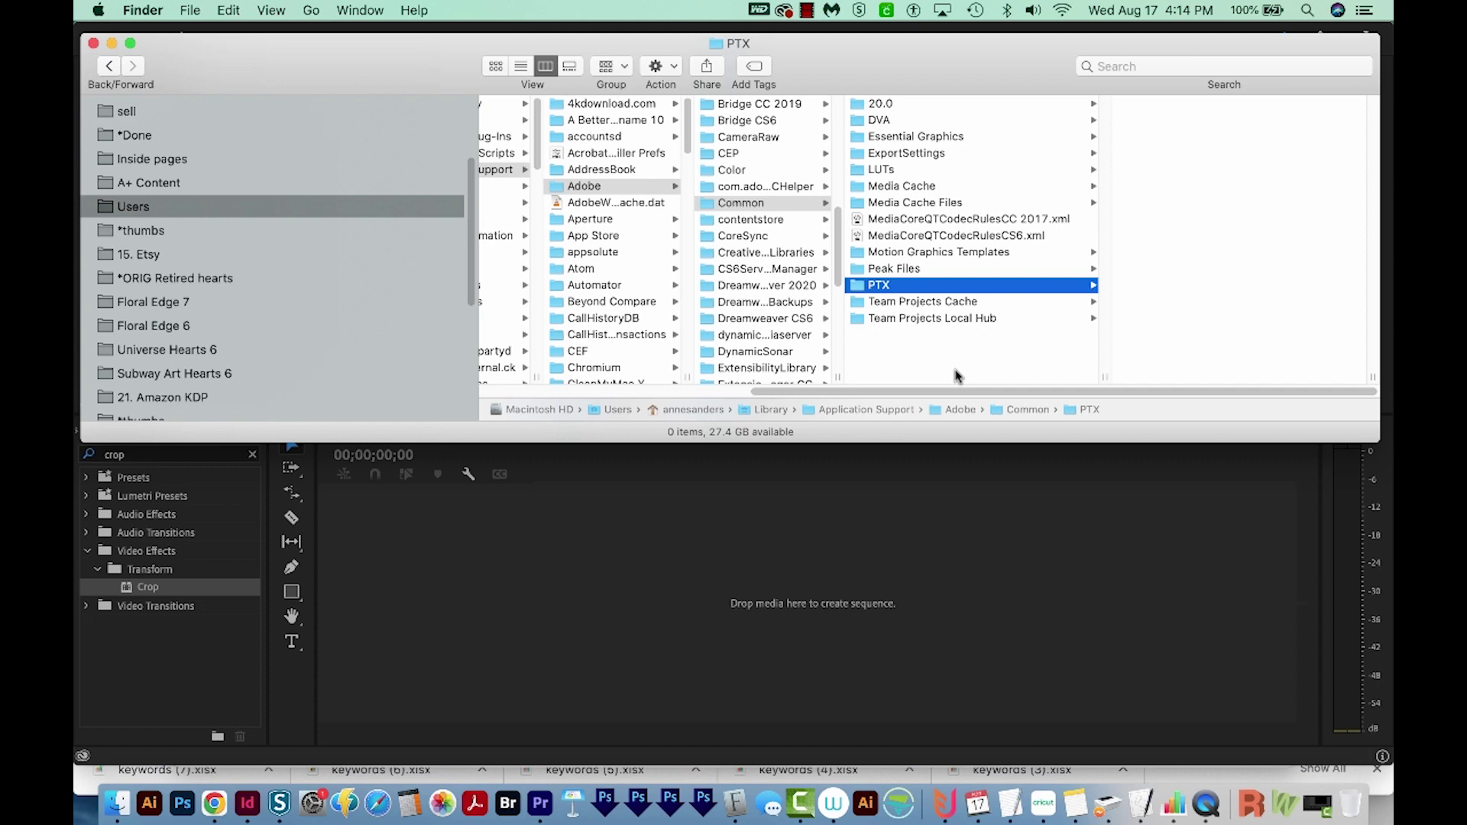
{"action": "key", "text": "super+Tab"}
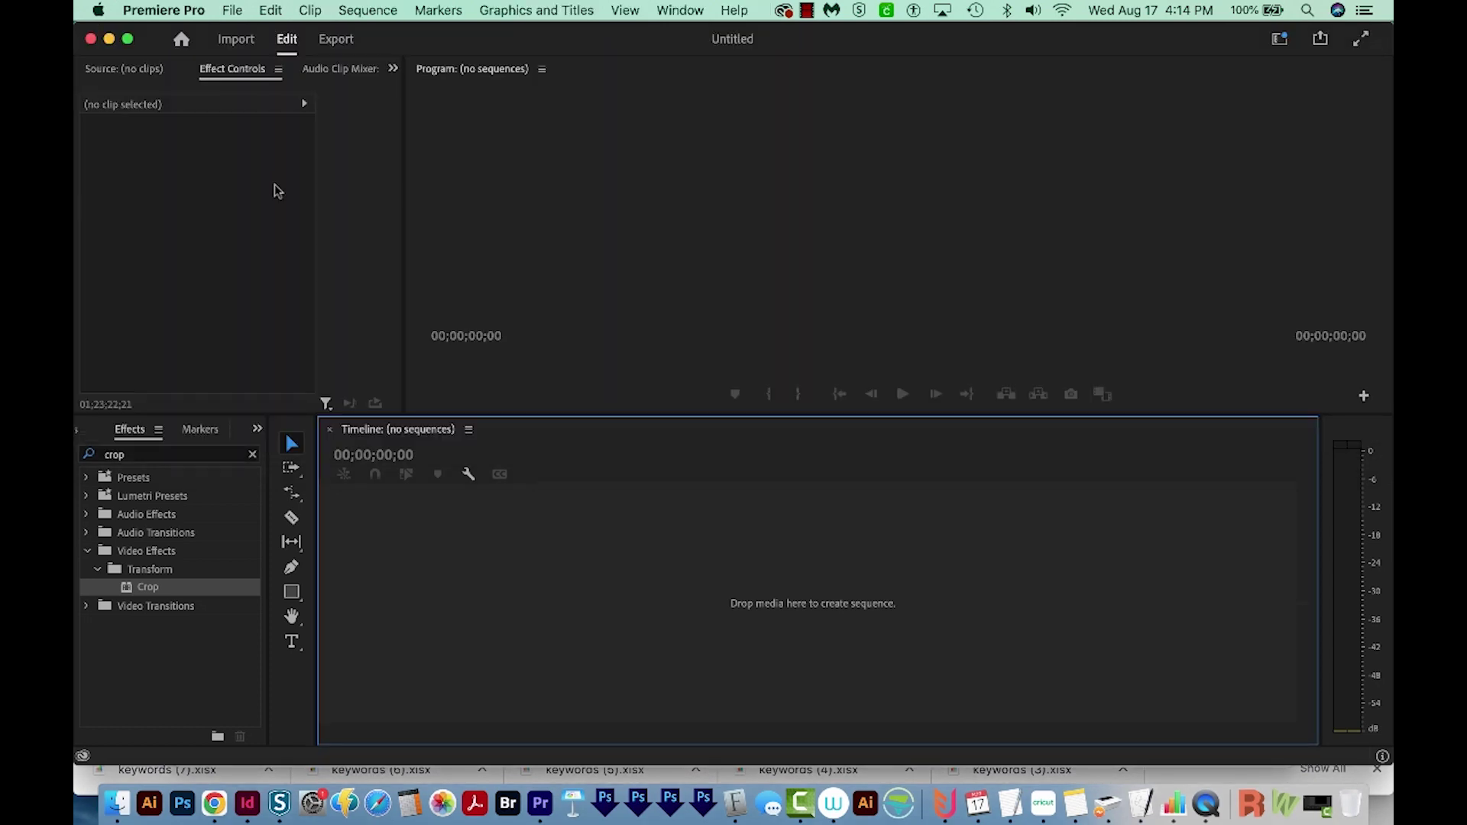
Relaunch Premiere Pro from the Dock with Option held and confirm resetting plugin caches and preferences
{"action": "key", "text": "super+Tab"}
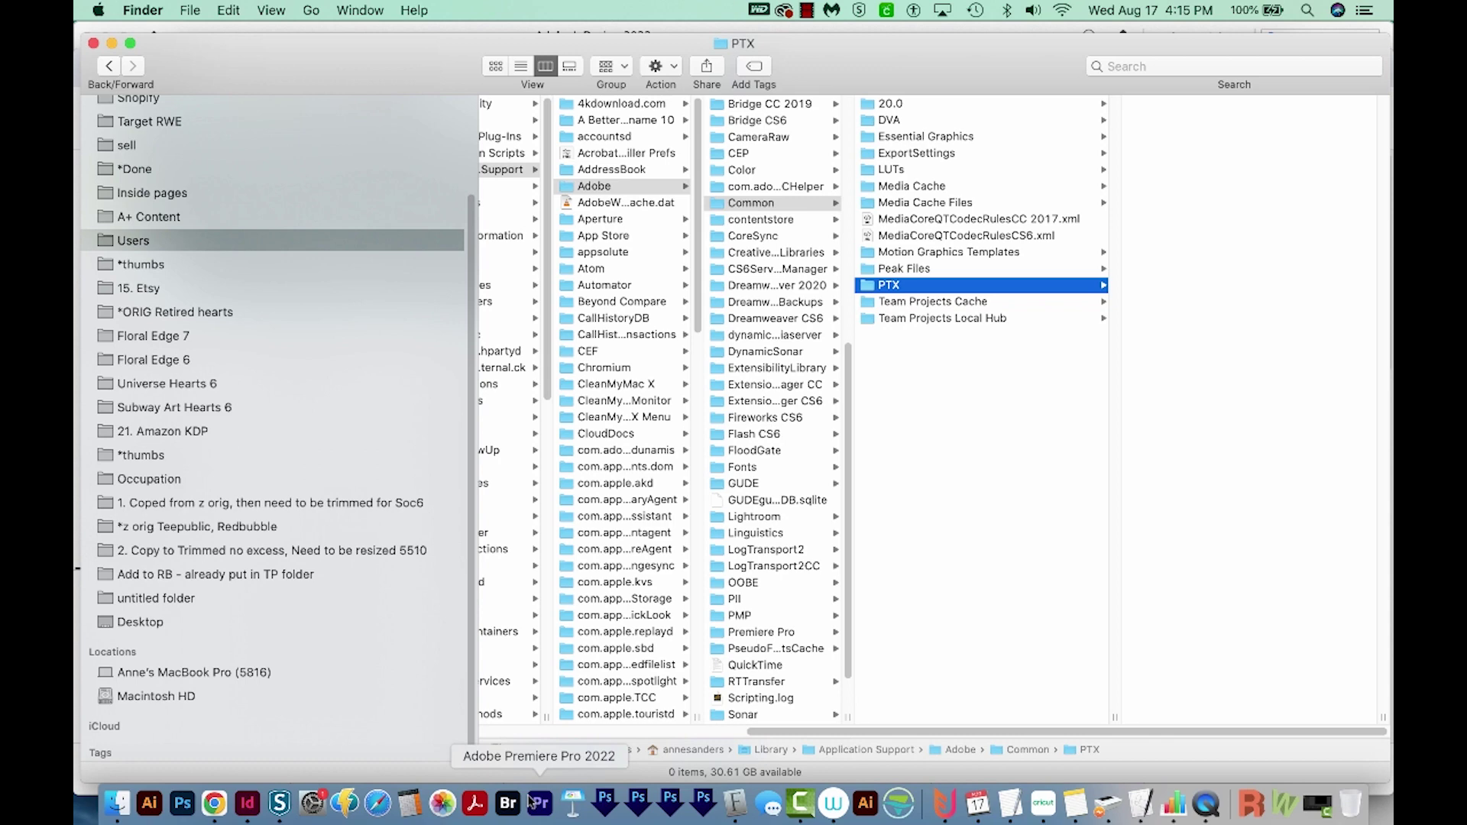
{"action": "left_click", "coordinate": [530, 800], "text": "alt+shift"}
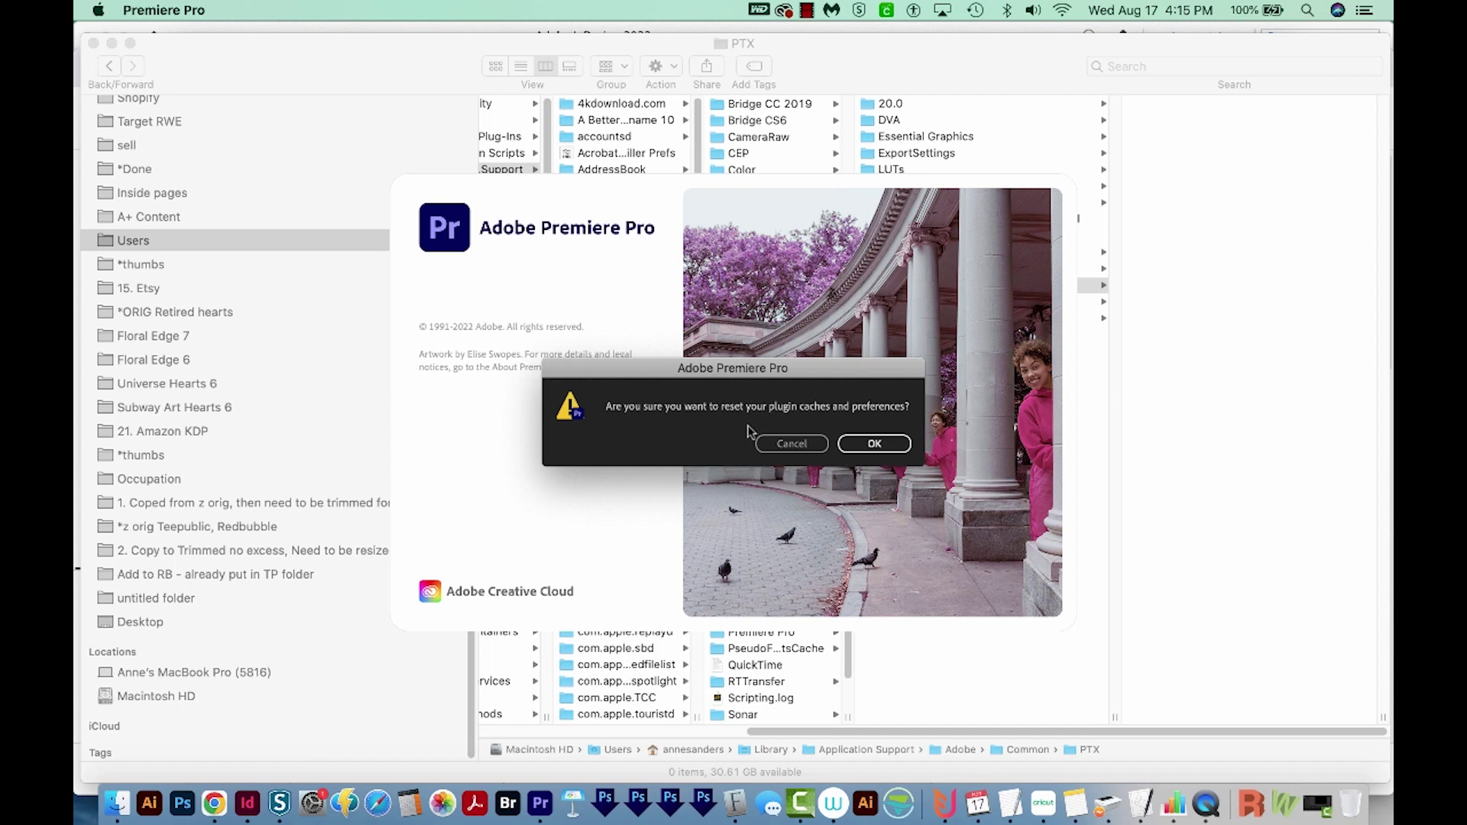
{"action": "left_click", "coordinate": [874, 444]}
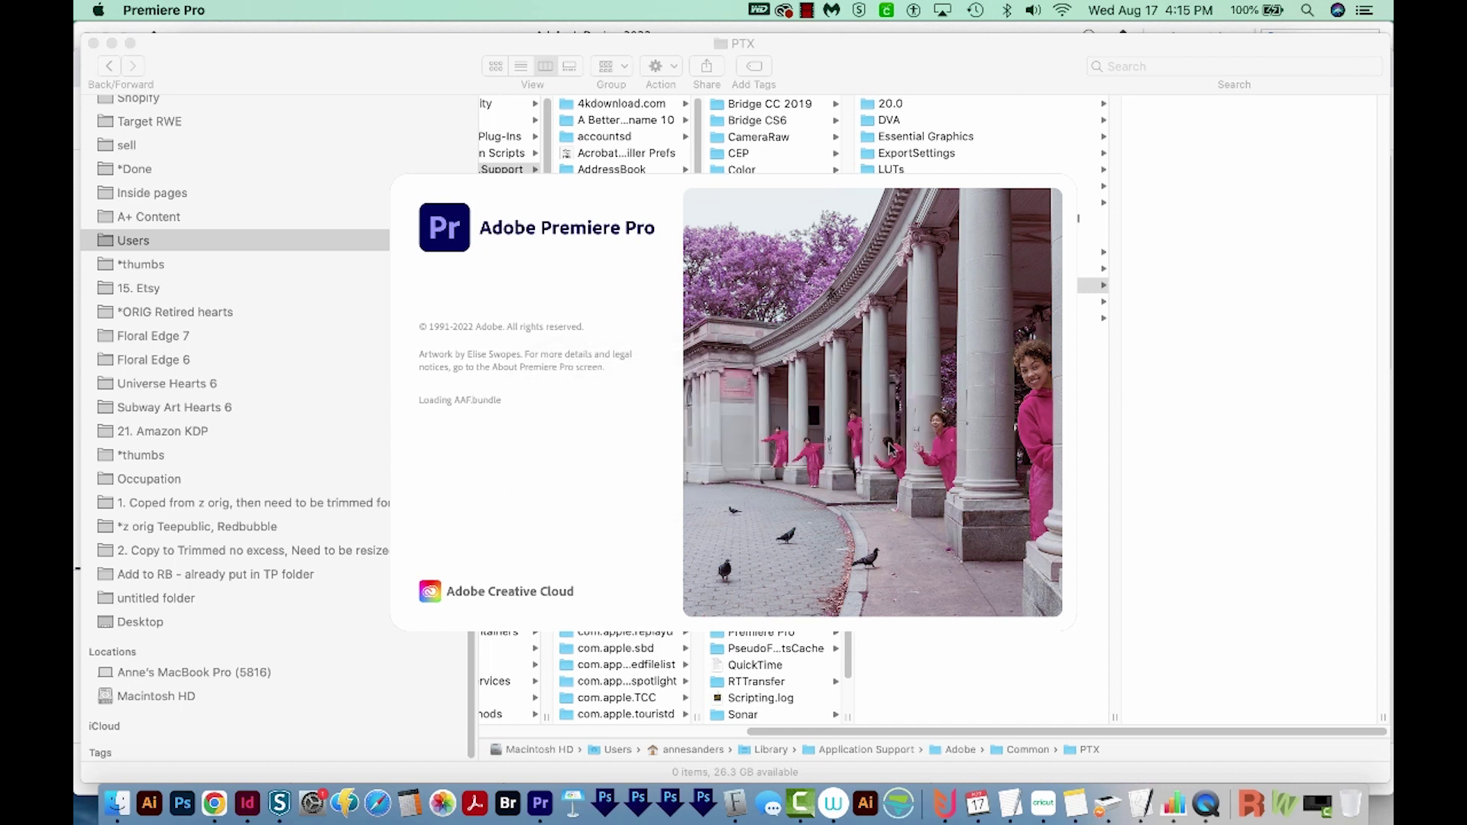